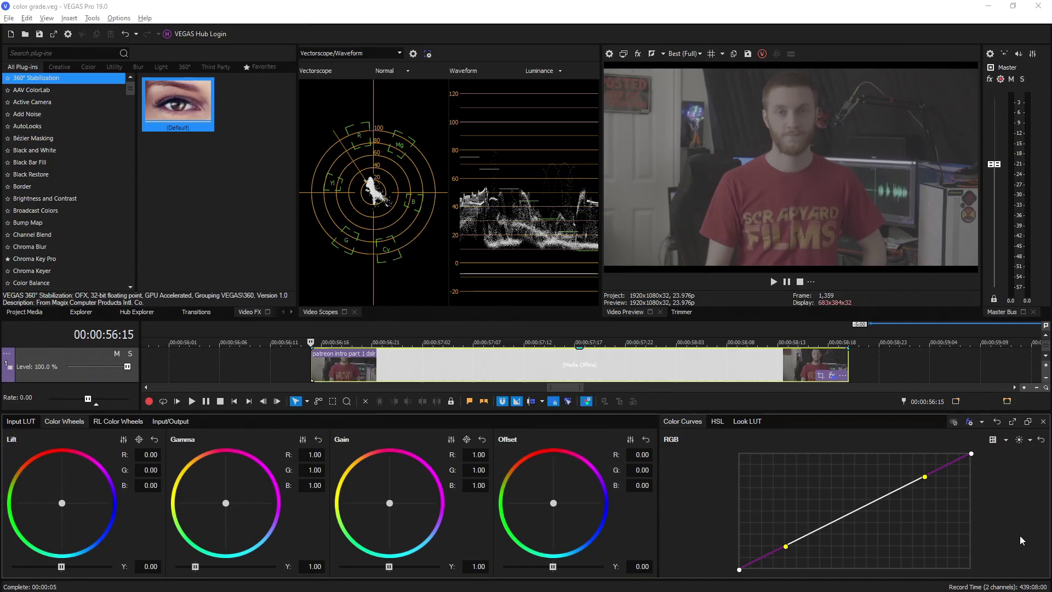
Step: Experiment by bending the RGB, Red, Green and Blue curves, then reset all curves to straight
drag(659, 516, 381, 516)
drag(516, 487, 520, 507)
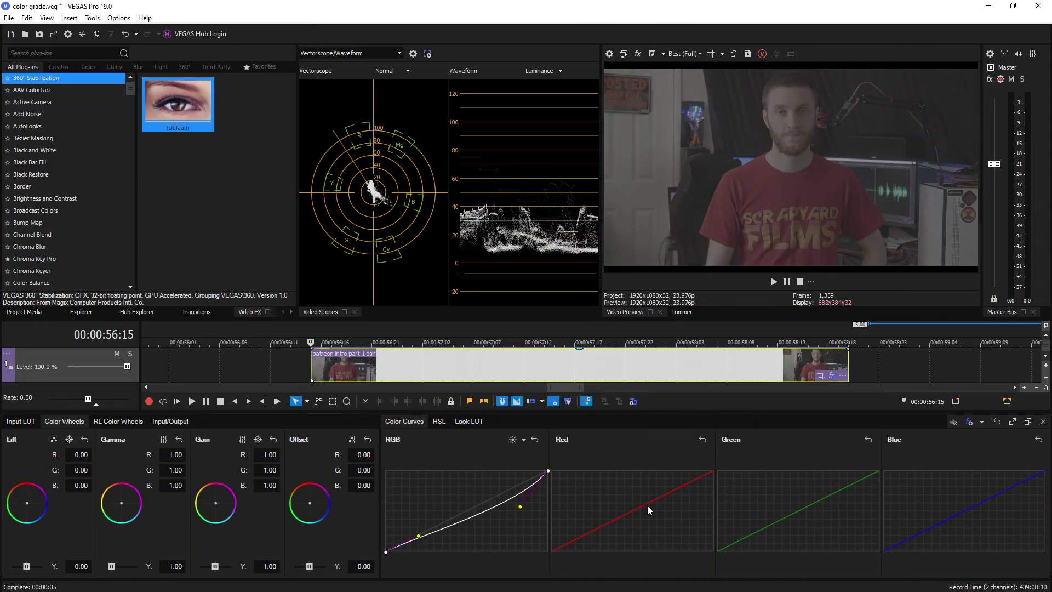
drag(682, 486, 667, 481)
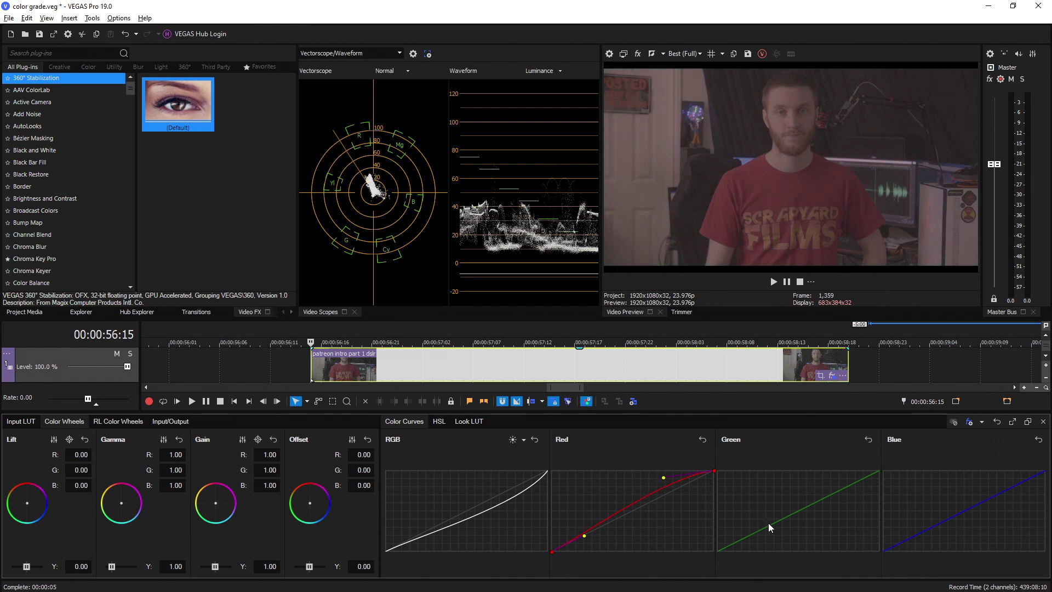
drag(751, 535, 763, 551)
drag(913, 539, 915, 506)
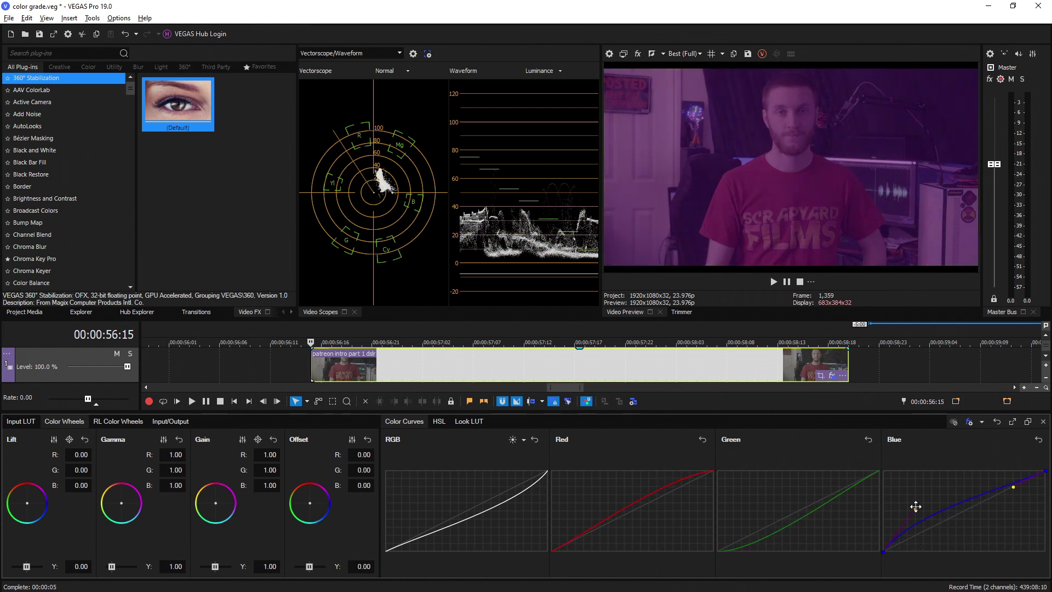
drag(384, 498, 665, 510)
click(1030, 442)
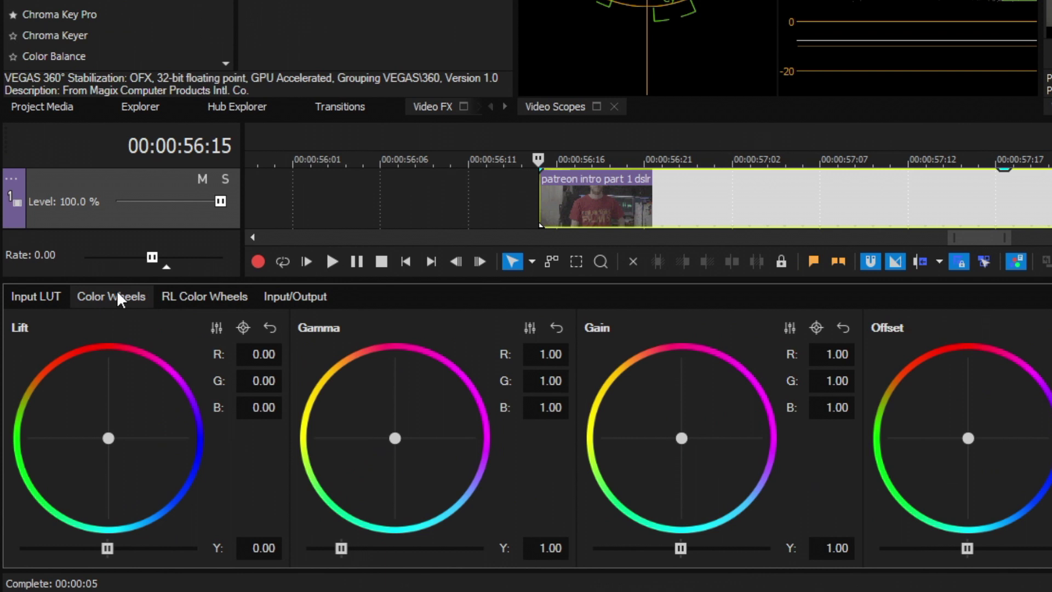
Step: Choose the V-Log_to_REC.709 input LUT, keeping Tetrahedral interpolation and Strength 1.00
click(56, 308)
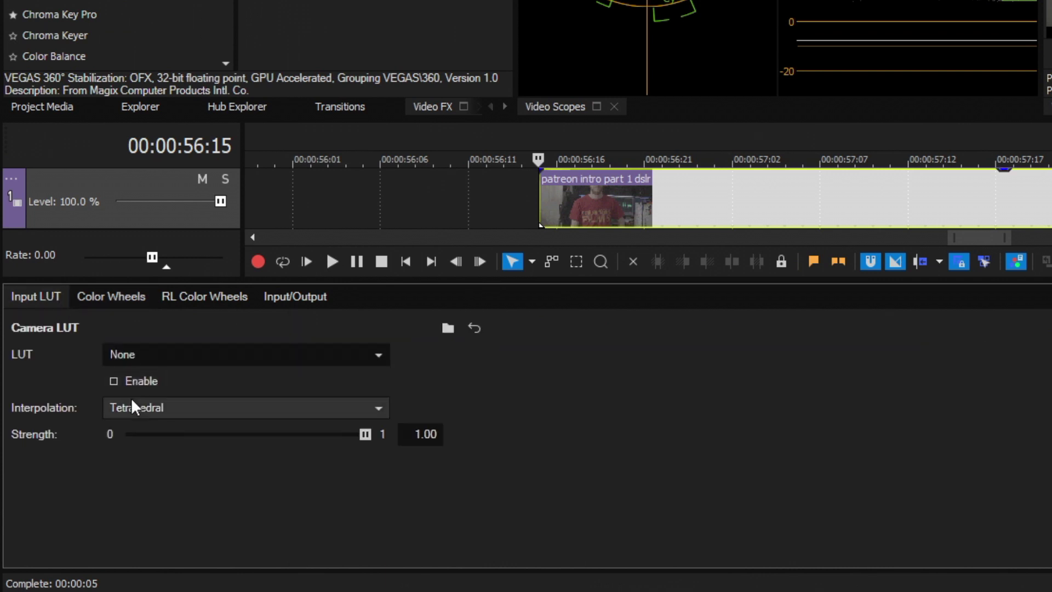
click(146, 353)
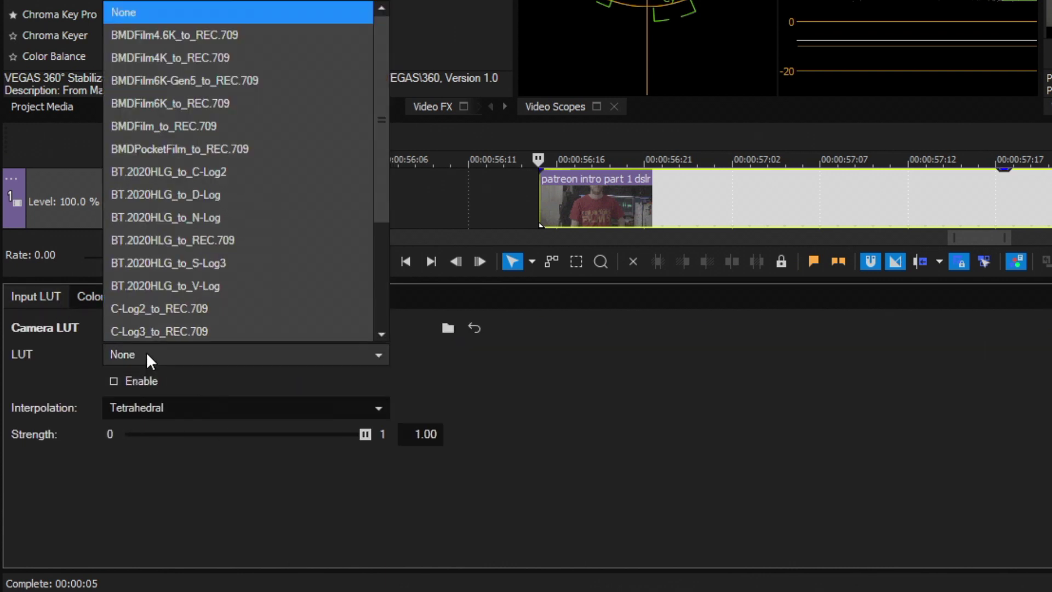
scroll(308, 65, down, 1)
drag(380, 99, 368, 153)
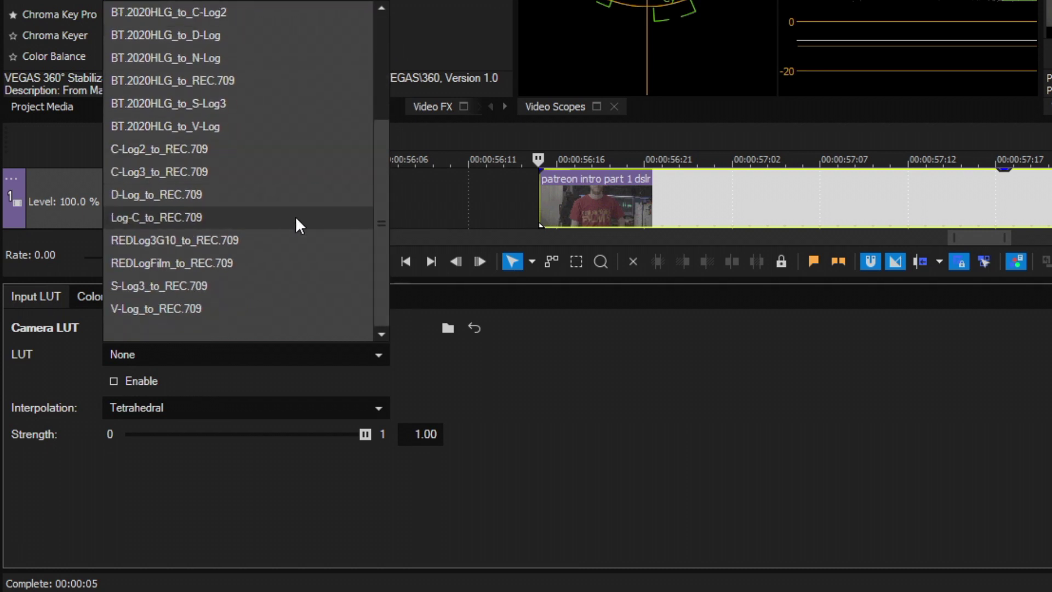
click(177, 307)
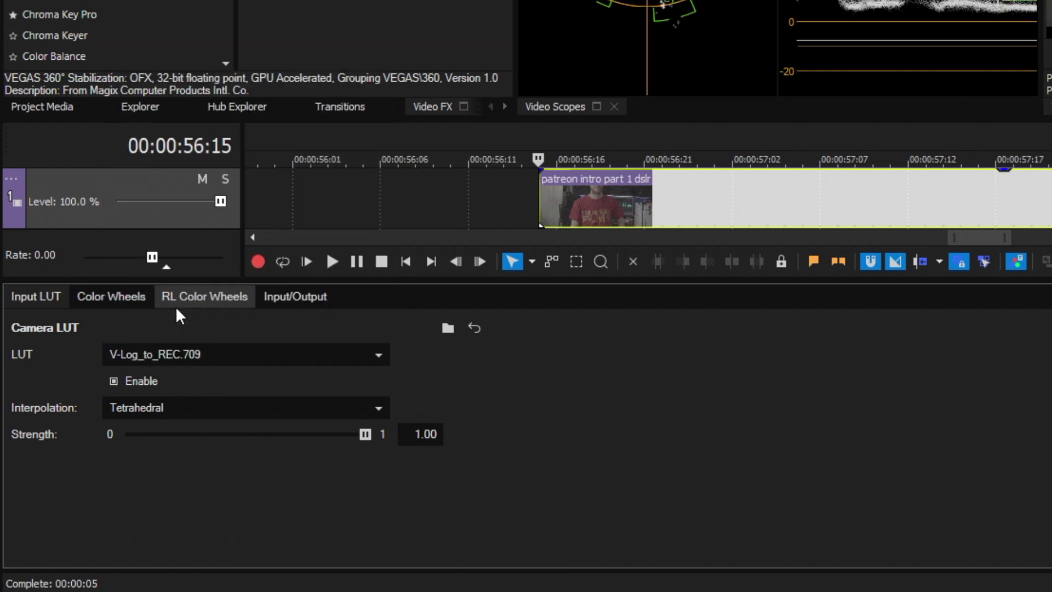
click(233, 407)
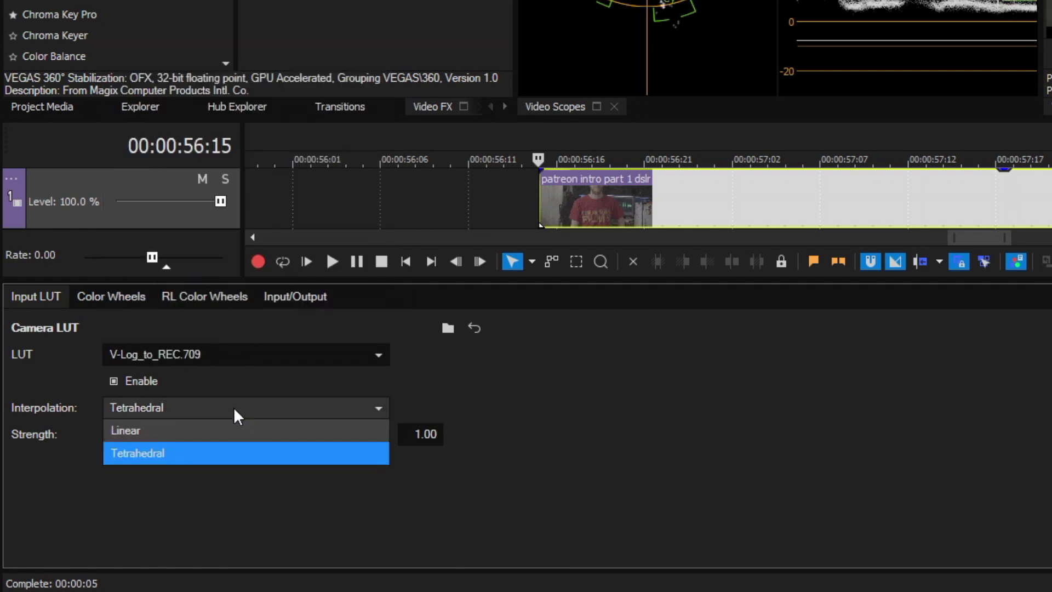
click(160, 452)
drag(364, 436, 390, 430)
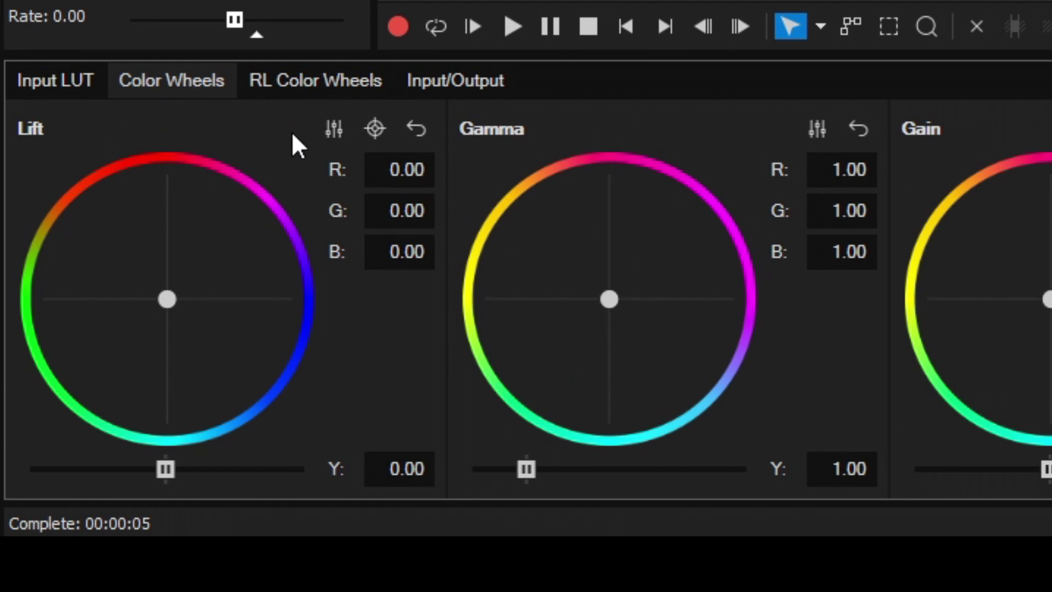
Step: Show the Lift, Gamma, Gain and Offset wheels as separate channel sliders
click(333, 130)
click(818, 129)
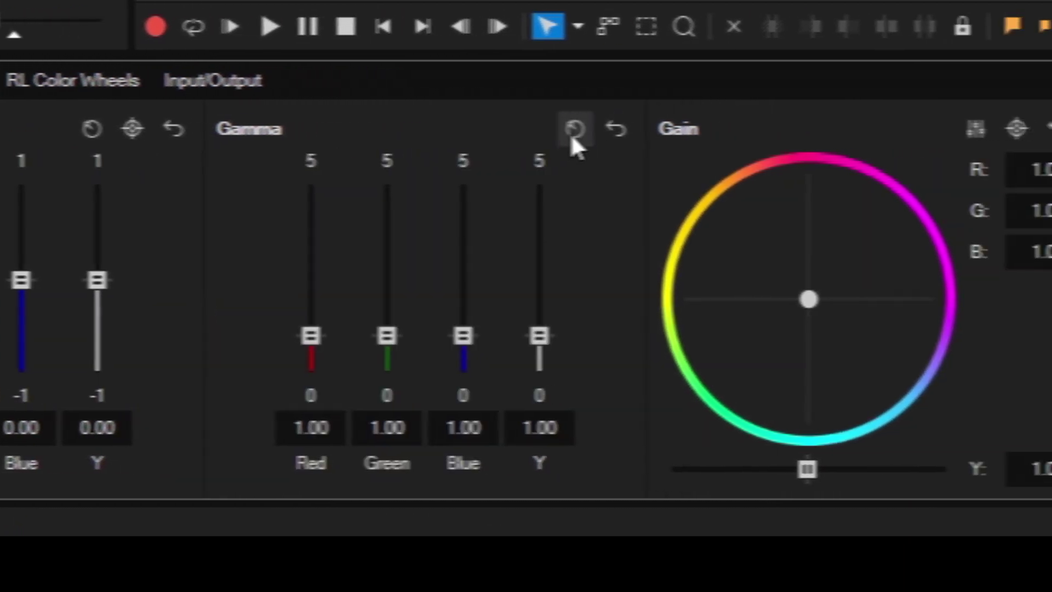
click(976, 129)
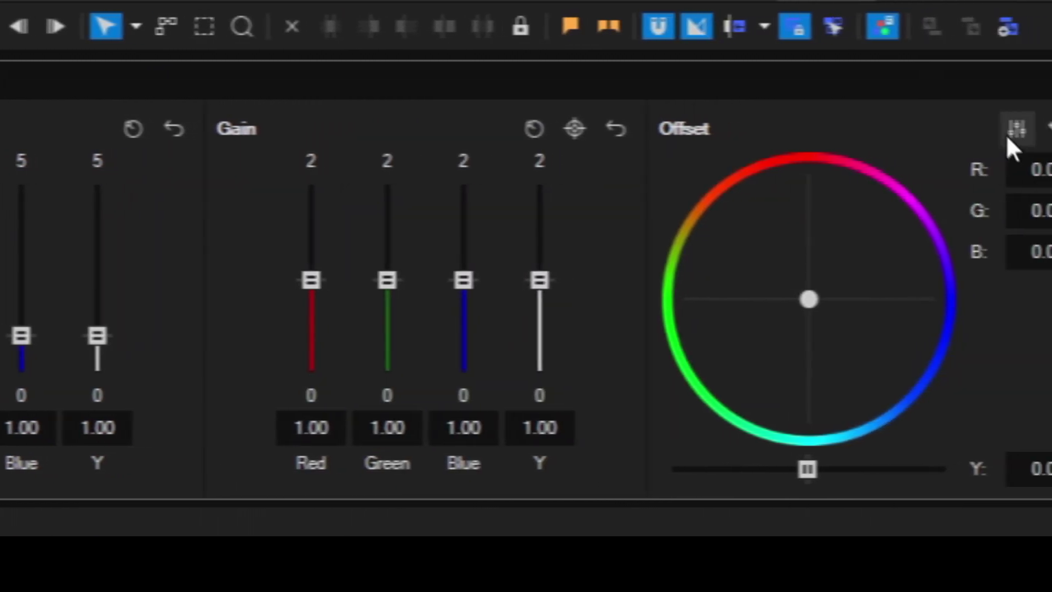
click(1014, 132)
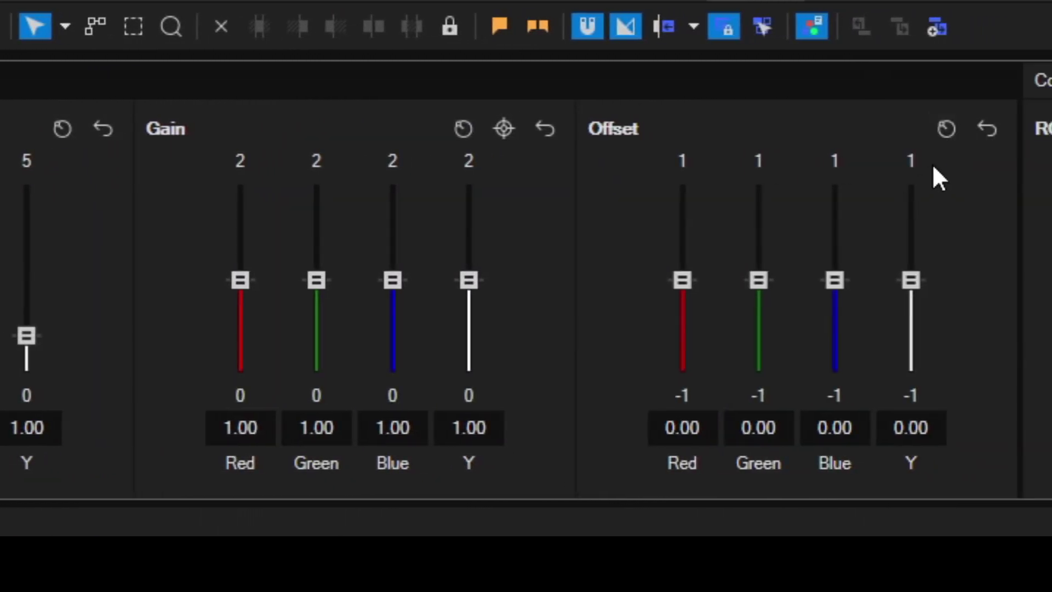
Step: Return the wheels to colour-wheel view and sample a white point for the Gain wheel
click(946, 129)
click(463, 128)
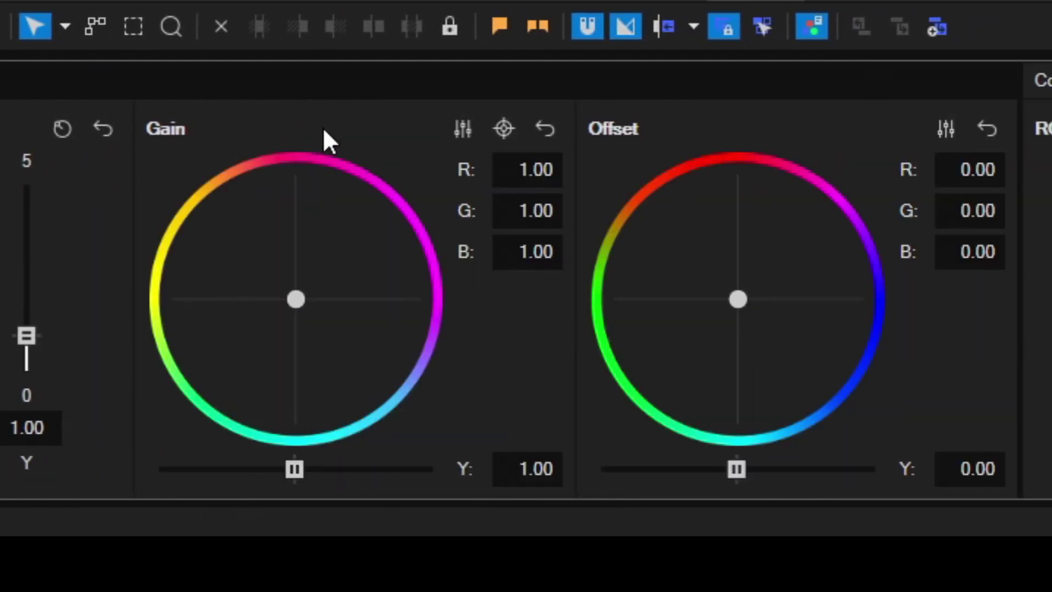
click(62, 129)
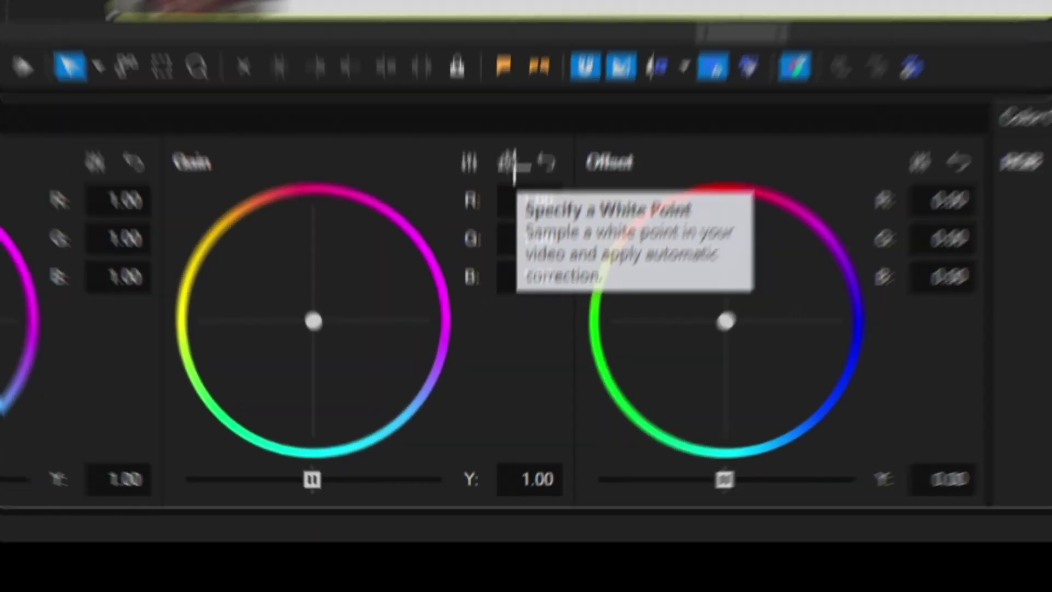
click(512, 128)
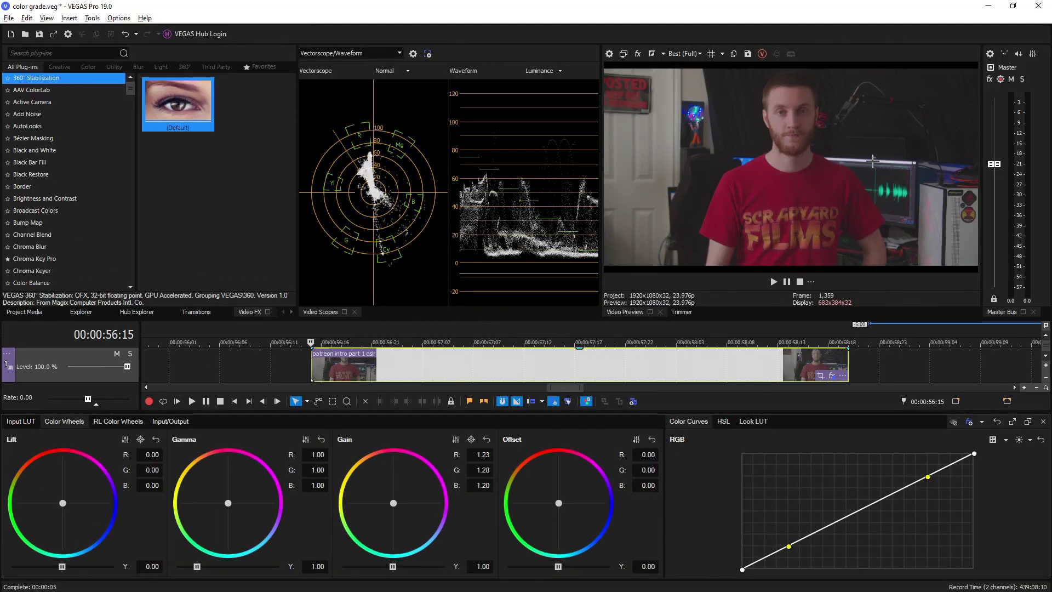
click(873, 160)
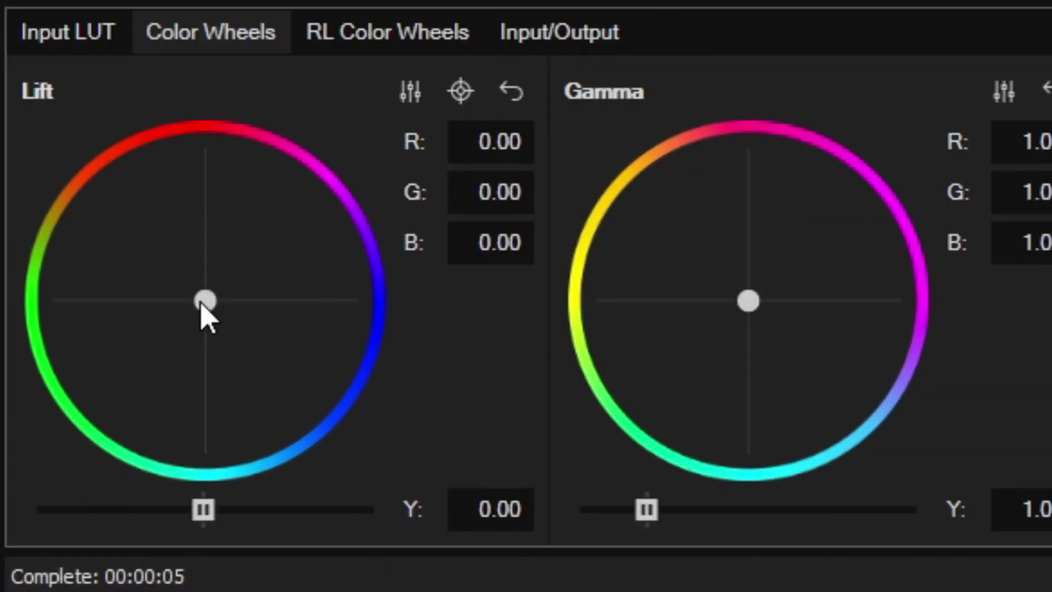
drag(204, 301, 57, 403)
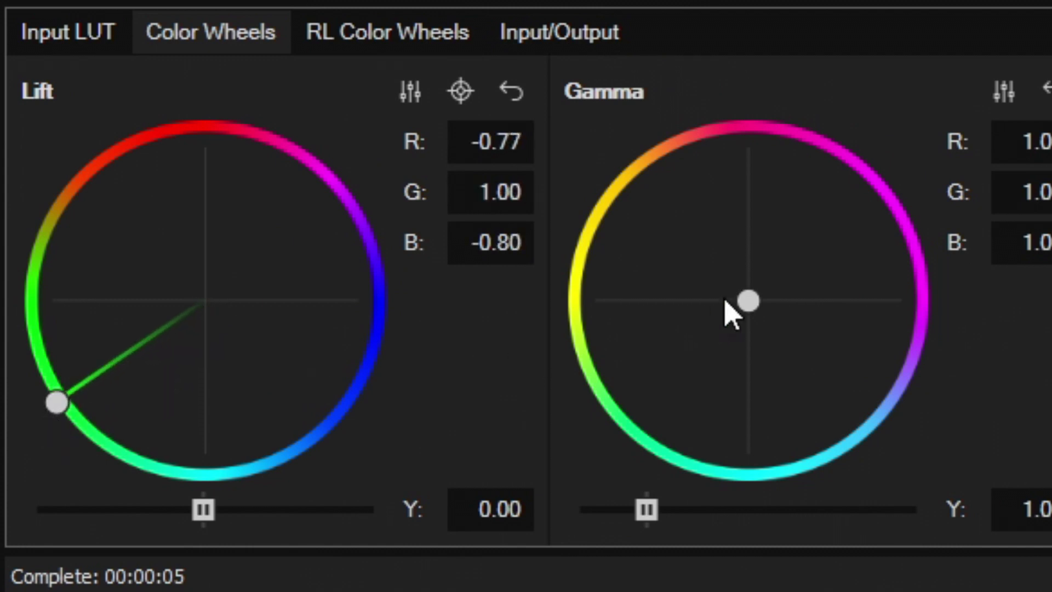
drag(749, 301, 785, 257)
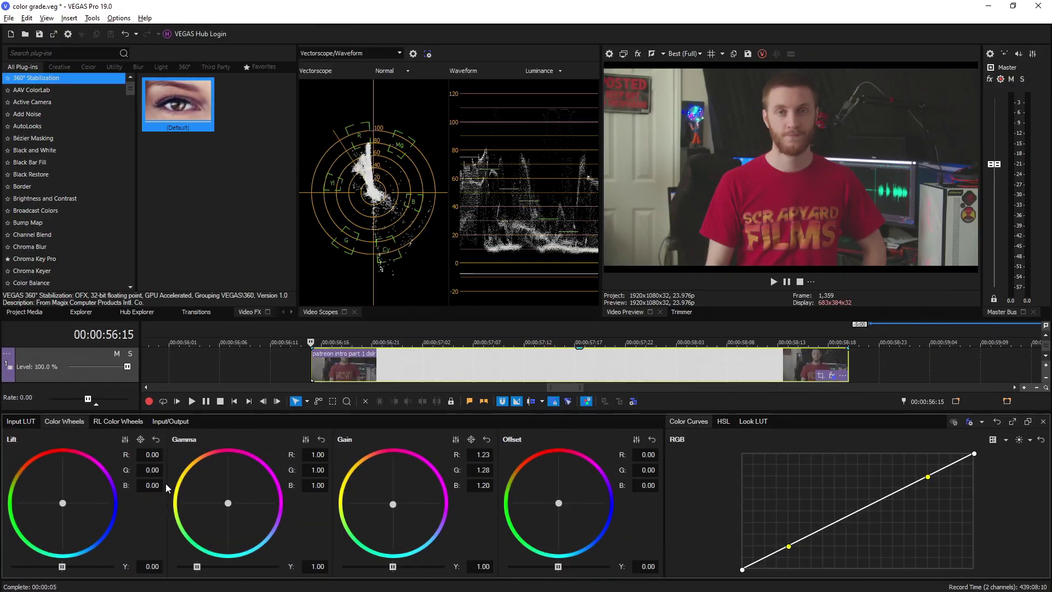
Step: Show the Shadows, Midtones and Highlights wheels and nudge the upper and lower Limits handles
click(114, 426)
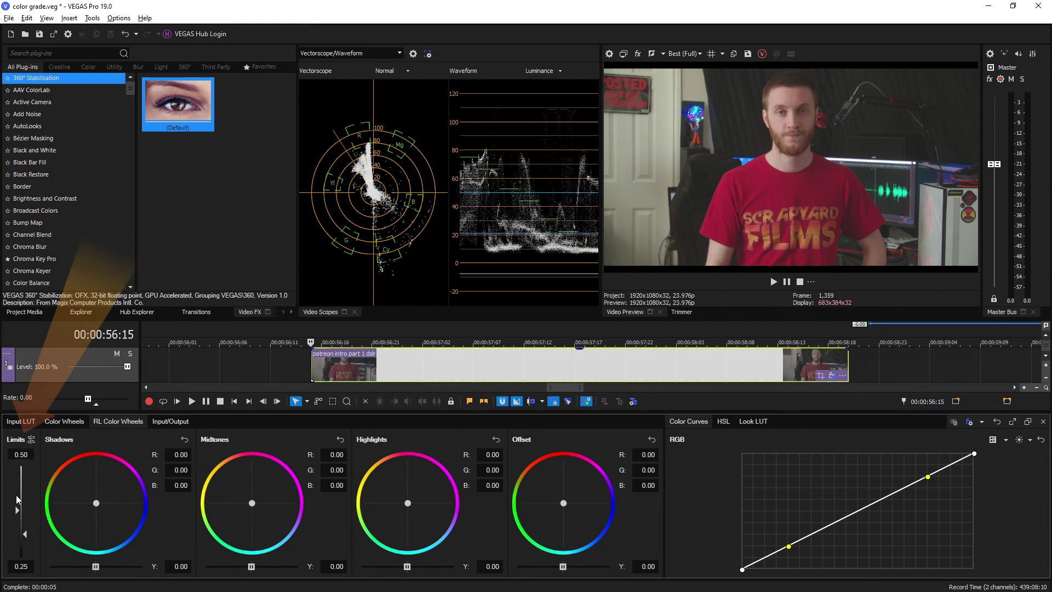
mouse_move(18, 511)
mouse_down()
mouse_move(18, 493)
mouse_move(17, 510)
mouse_up()
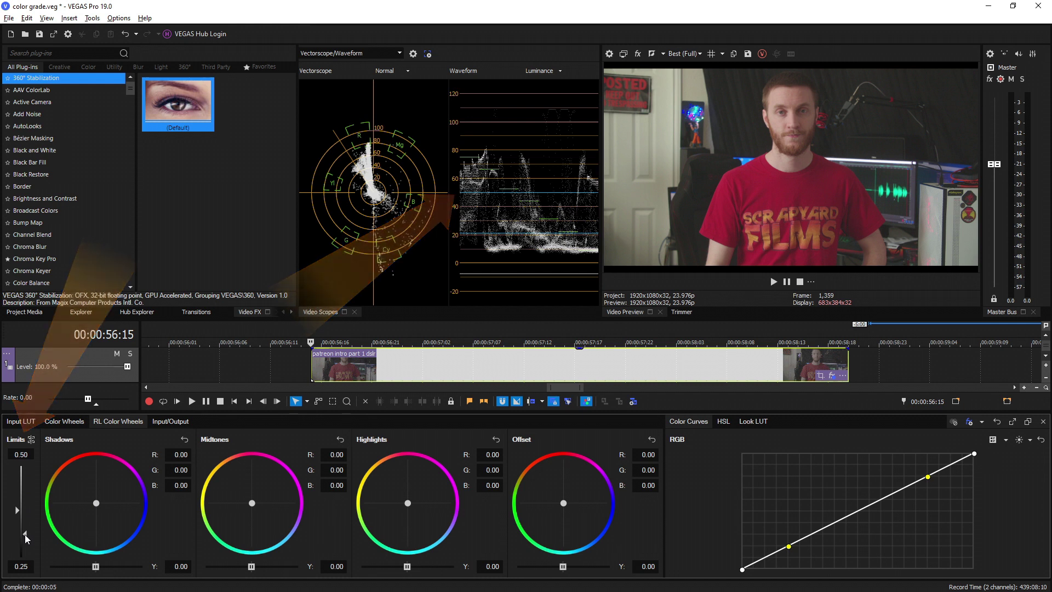
mouse_move(25, 533)
mouse_down()
mouse_move(24, 542)
mouse_move(24, 532)
mouse_up()
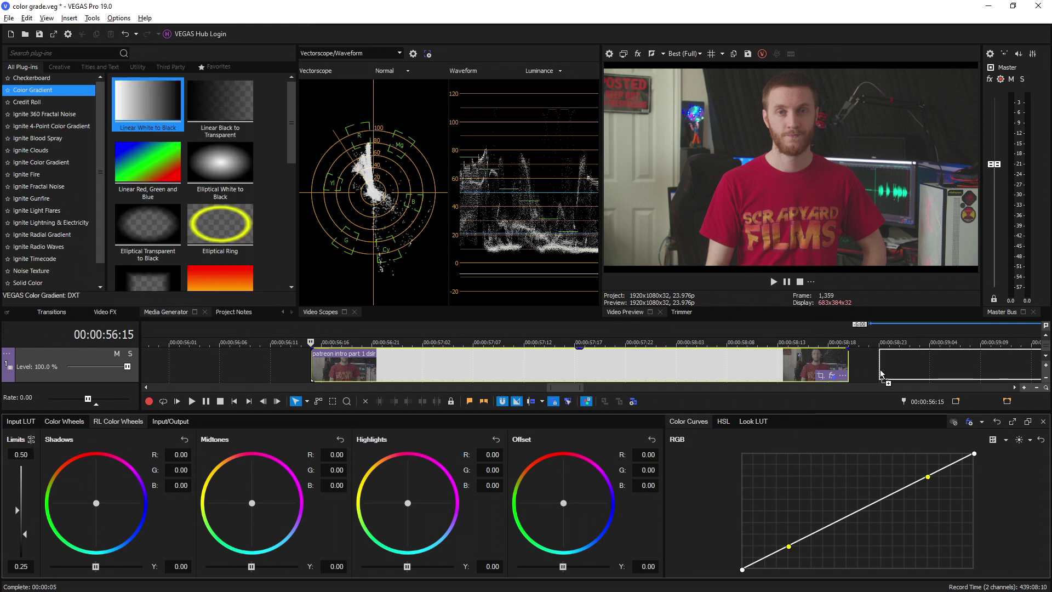
Step: Add a Linear White to Black gradient after the clip, darken shadows, lower Limits 0.50
drag(148, 102, 870, 363)
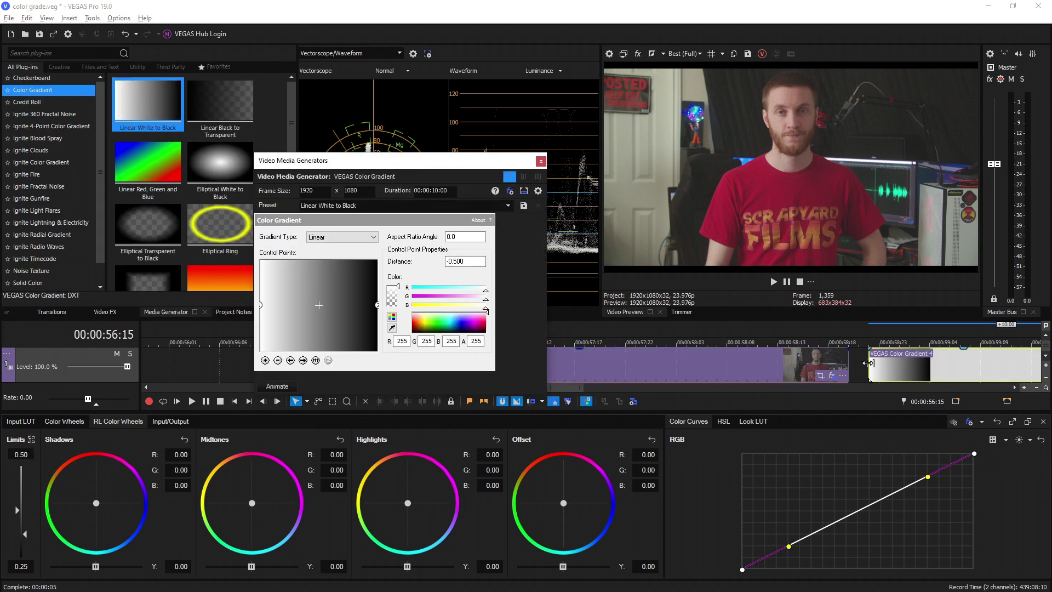
click(541, 161)
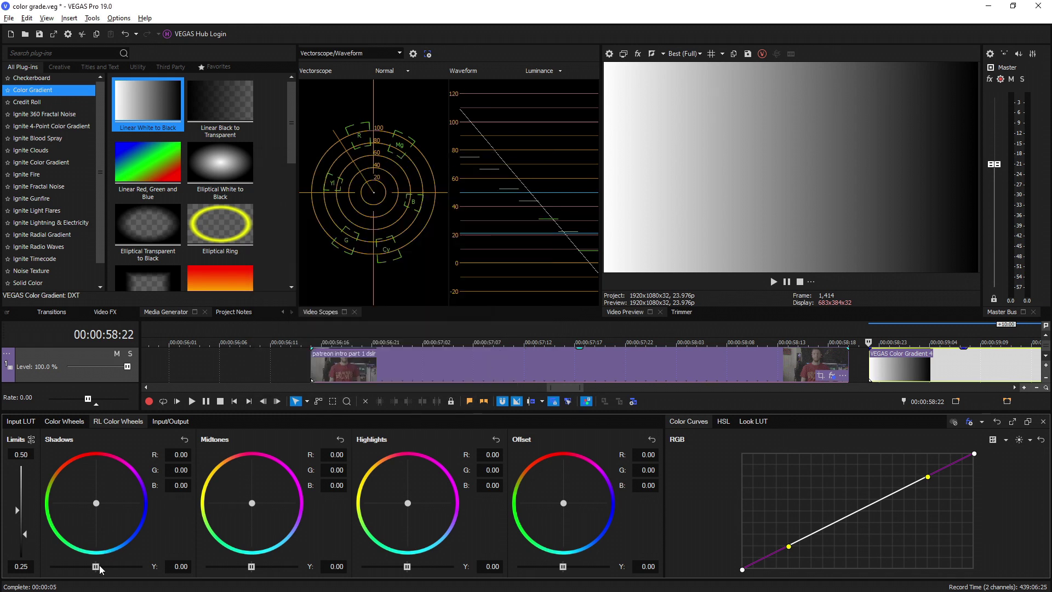
drag(98, 569, 38, 558)
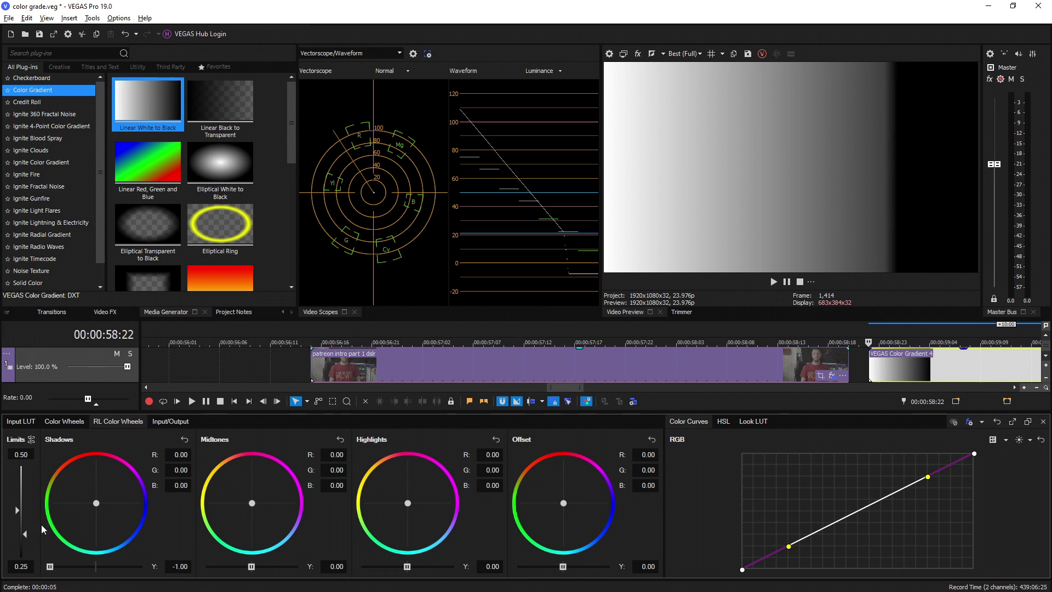
mouse_move(25, 532)
mouse_down()
mouse_move(30, 507)
mouse_move(28, 531)
mouse_move(26, 521)
mouse_up()
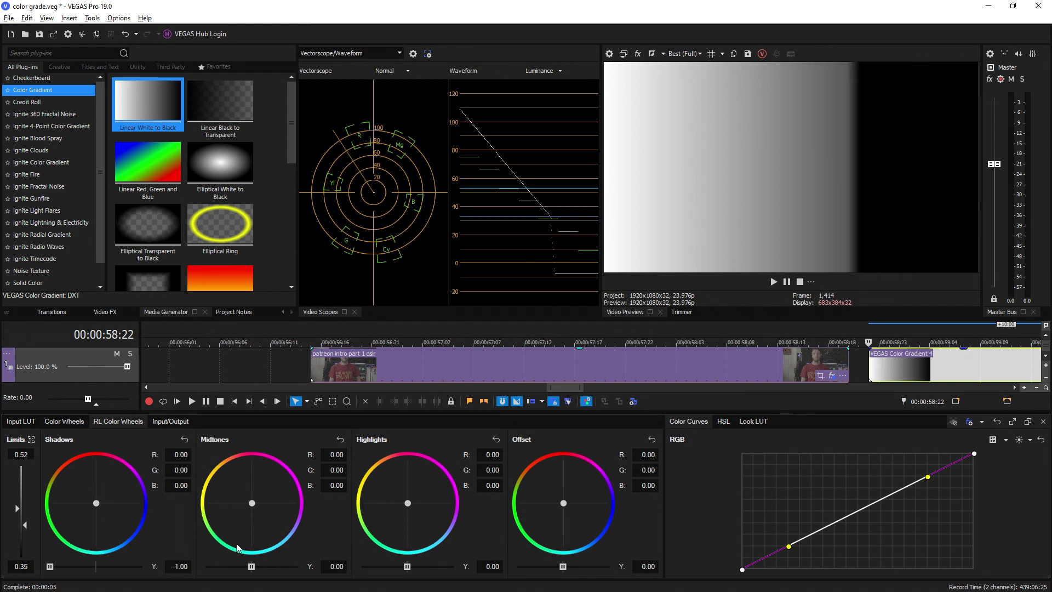
Step: Brighten highlights to 1.00, midtones to 0.63 and offset to 0.38, upper Limits 0.77
drag(409, 567, 452, 567)
drag(17, 508, 17, 486)
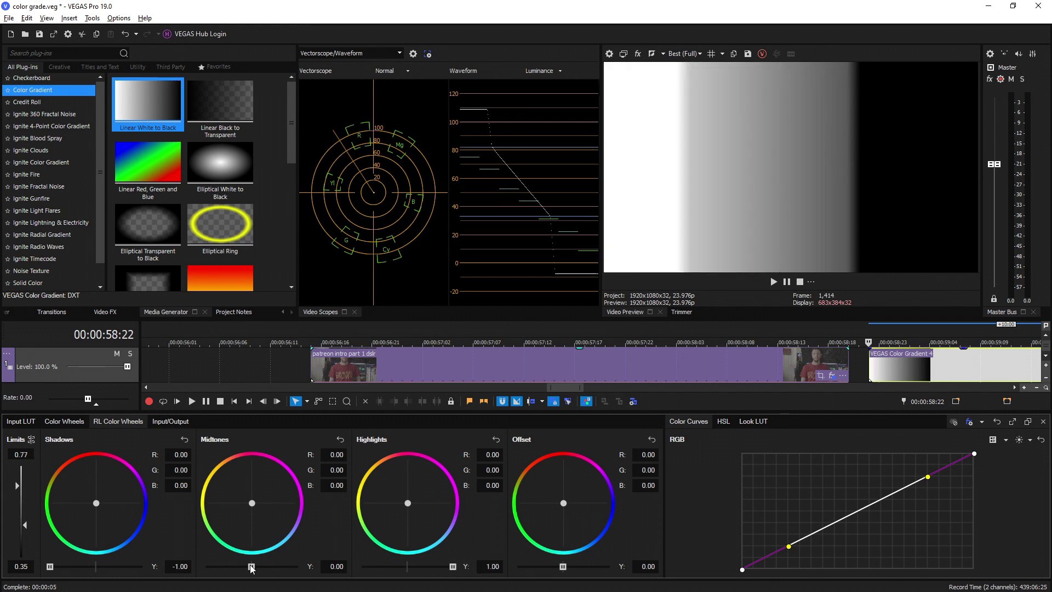
drag(250, 567, 246, 544)
mouse_move(564, 573)
mouse_down()
mouse_move(550, 573)
mouse_move(578, 574)
mouse_move(536, 574)
mouse_move(573, 575)
mouse_move(551, 577)
mouse_move(562, 579)
mouse_up()
Step: Reset the highlights, midtones and shadows brightness to zero
click(496, 439)
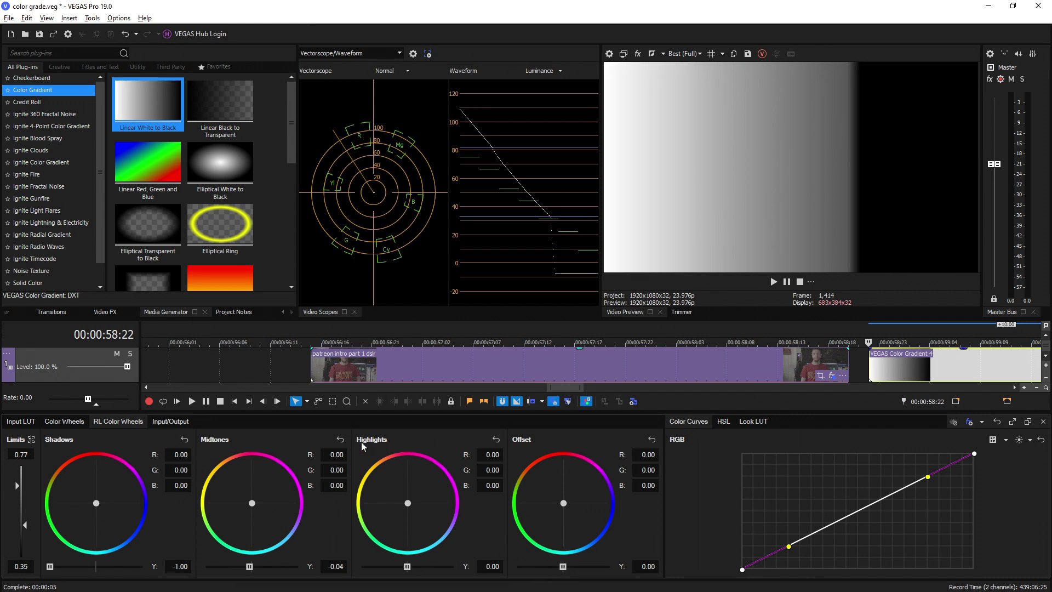
click(340, 440)
click(185, 440)
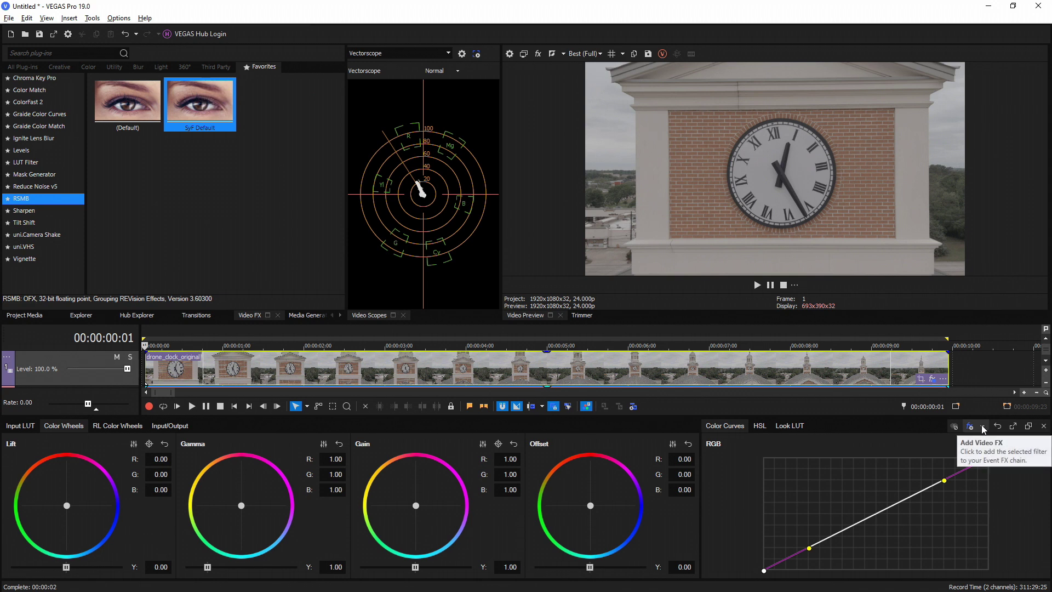
Step: Add a Bézier Mask effect to the drone clock clip and expand its General Options
click(983, 427)
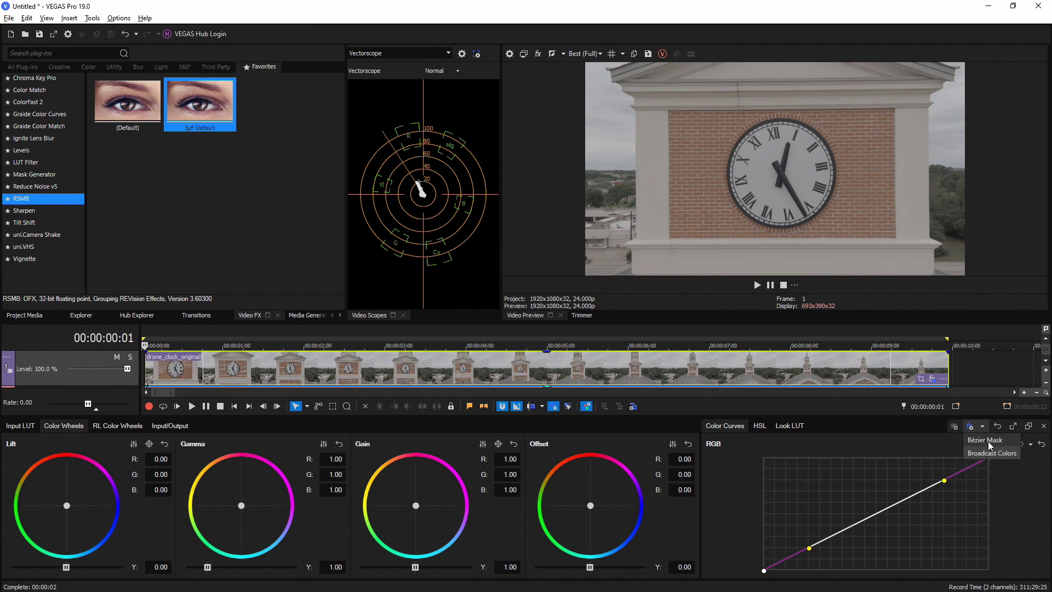
click(986, 442)
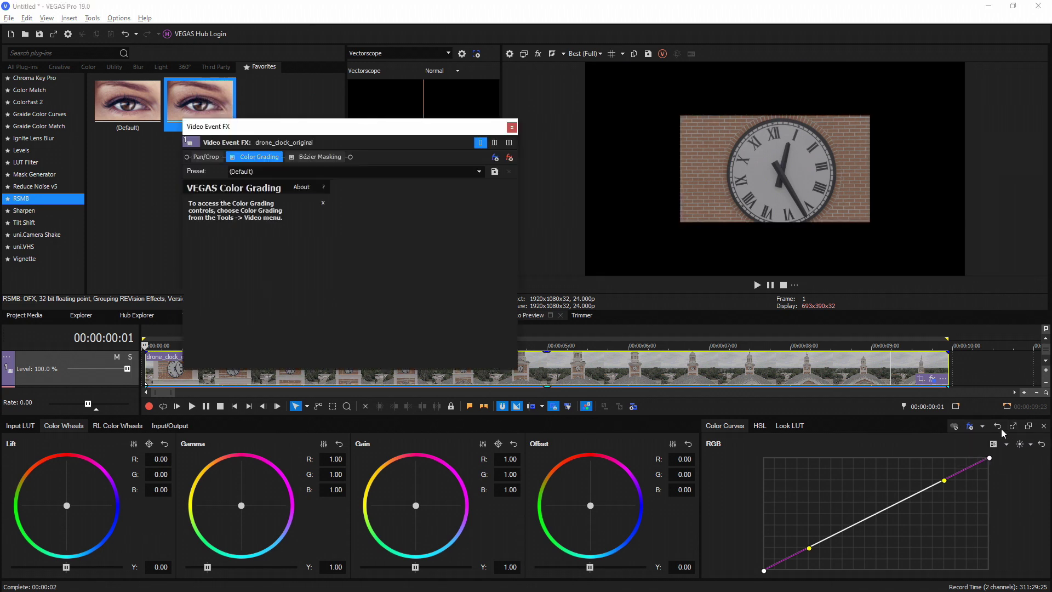
click(320, 158)
click(190, 204)
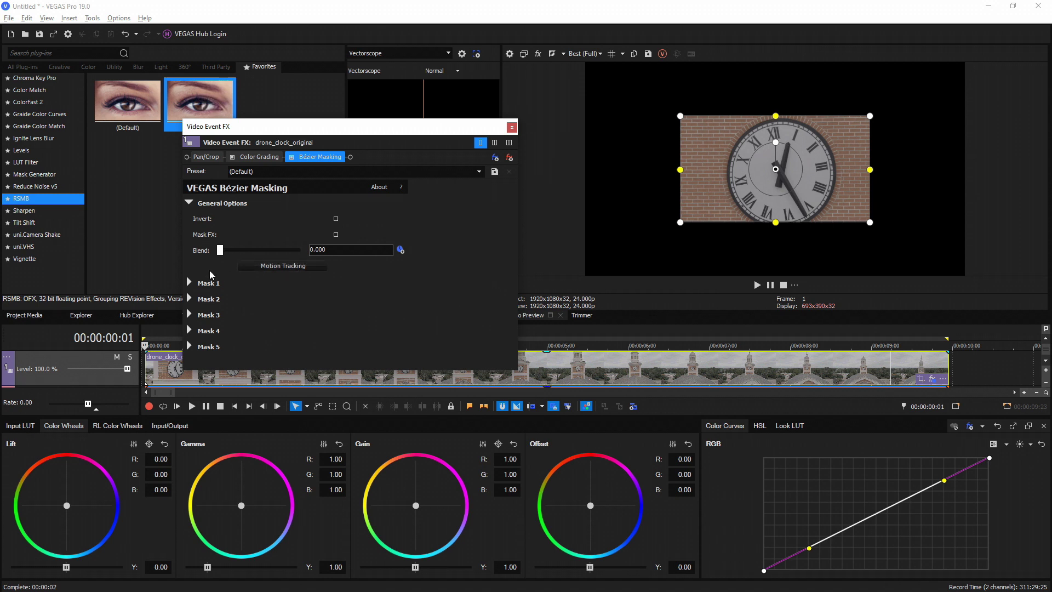
Step: Expand Mask 1 and change its shape type to Curve
click(189, 283)
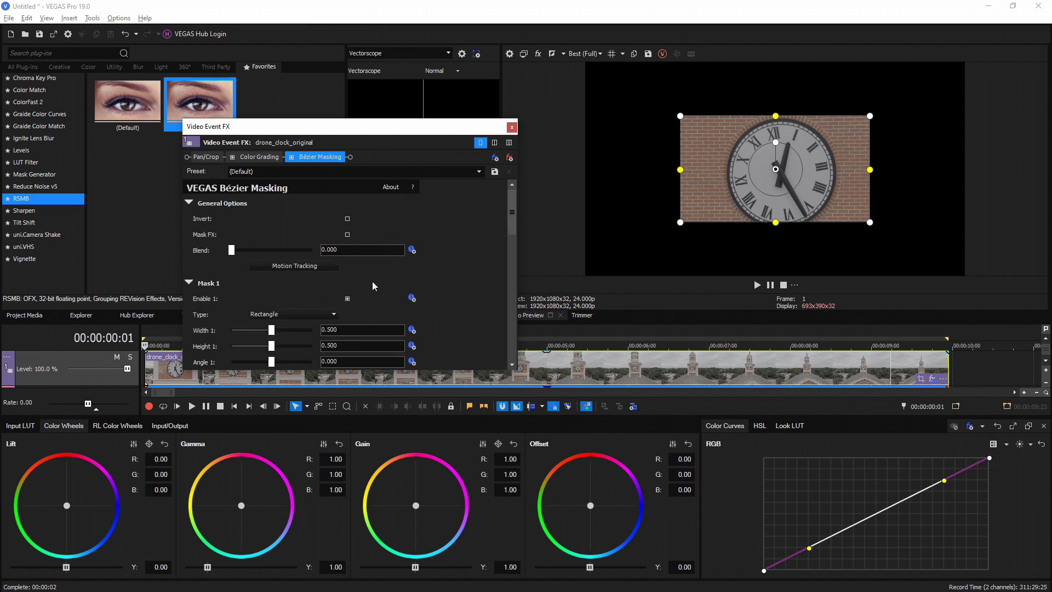
scroll(368, 288, down, 1)
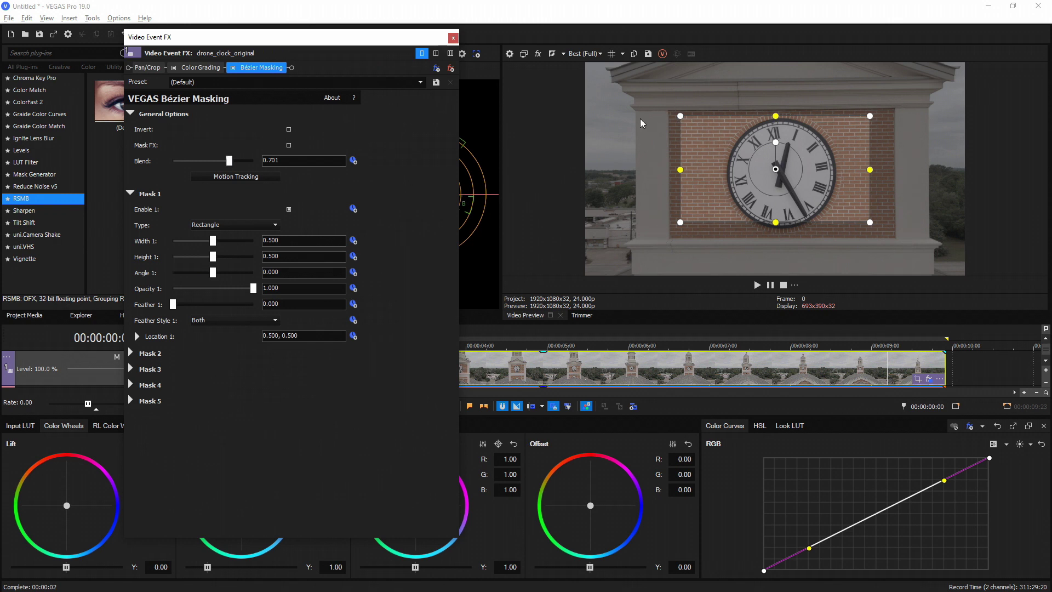
drag(680, 115, 661, 105)
click(273, 226)
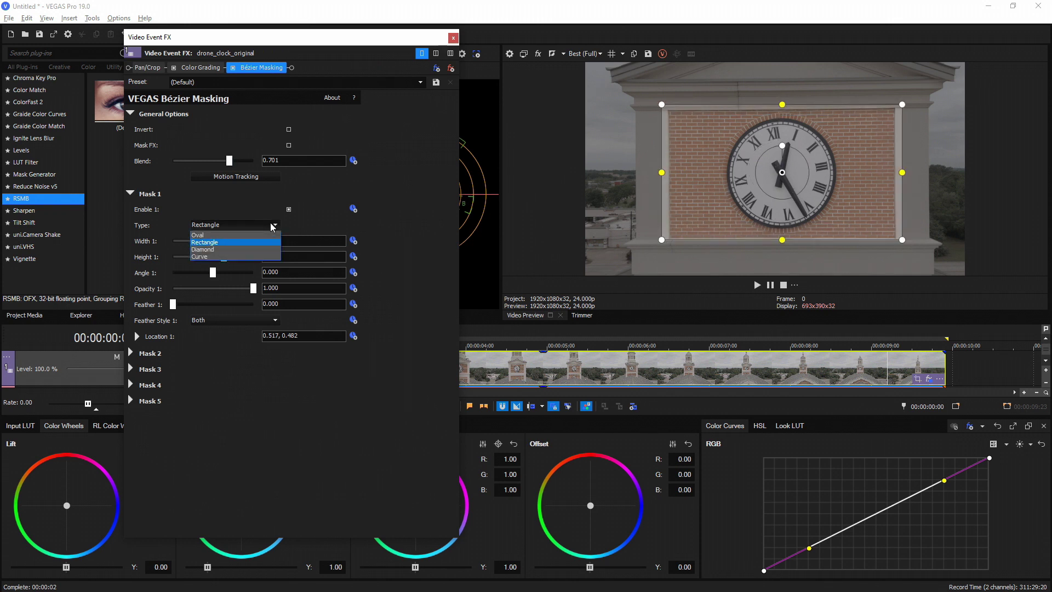
click(217, 257)
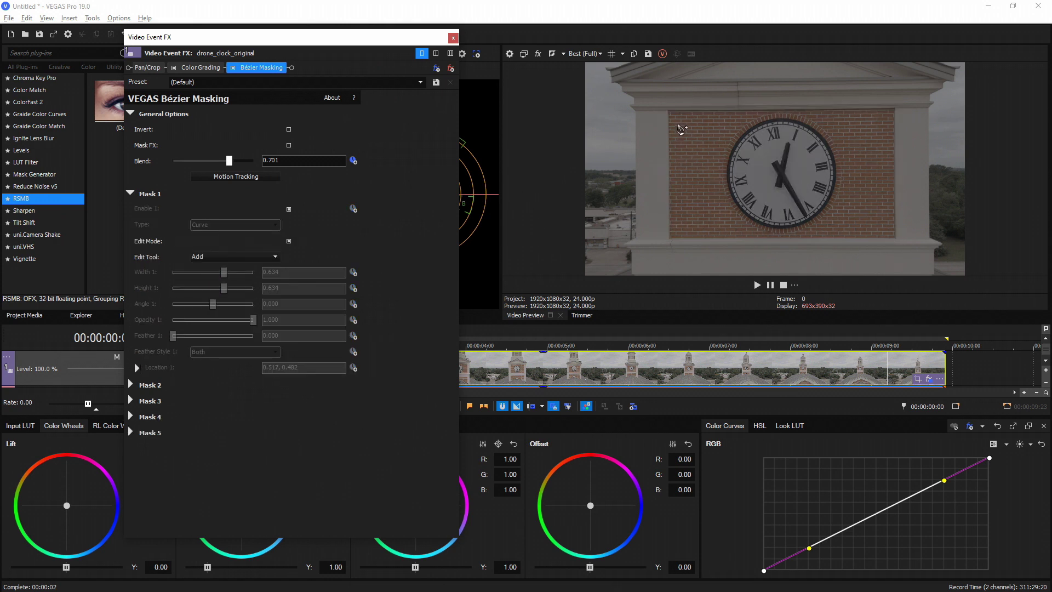
Step: Place four corner points around the brick wall, close the shape and exit Edit Mode
click(669, 111)
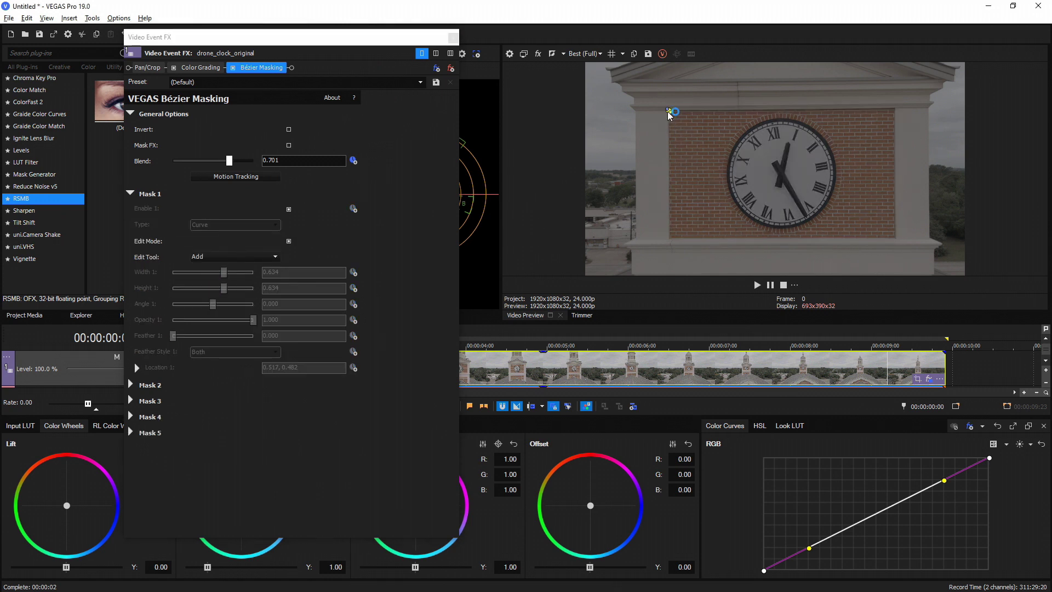
click(669, 237)
click(895, 237)
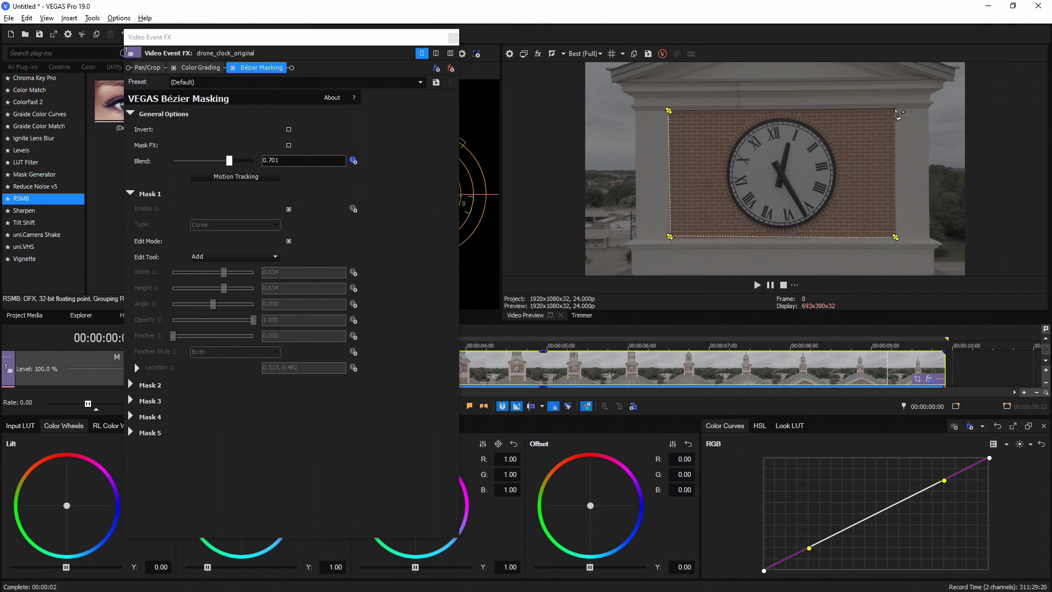
click(896, 109)
click(669, 110)
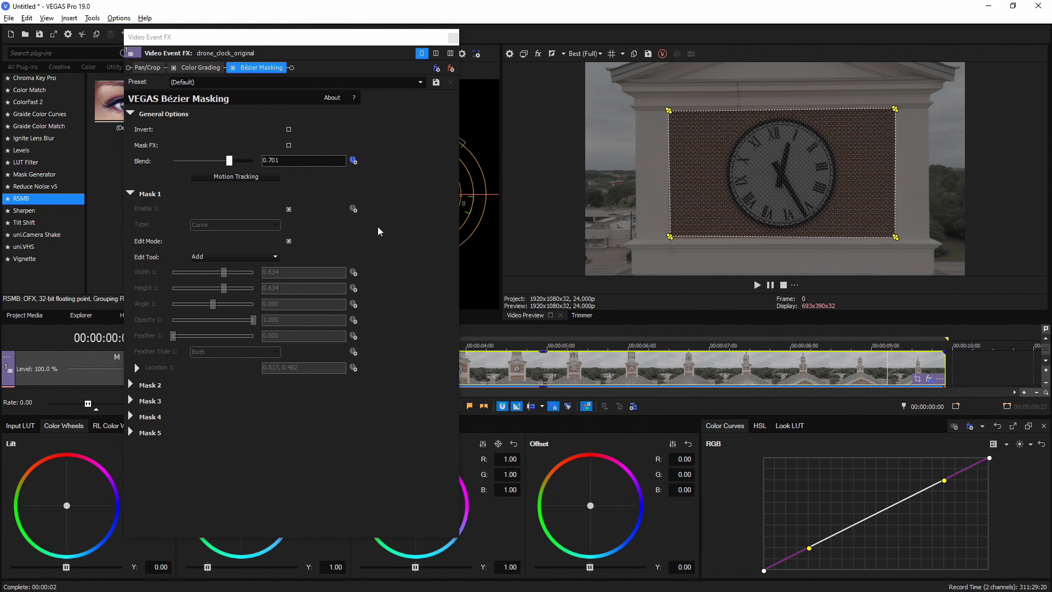
click(289, 242)
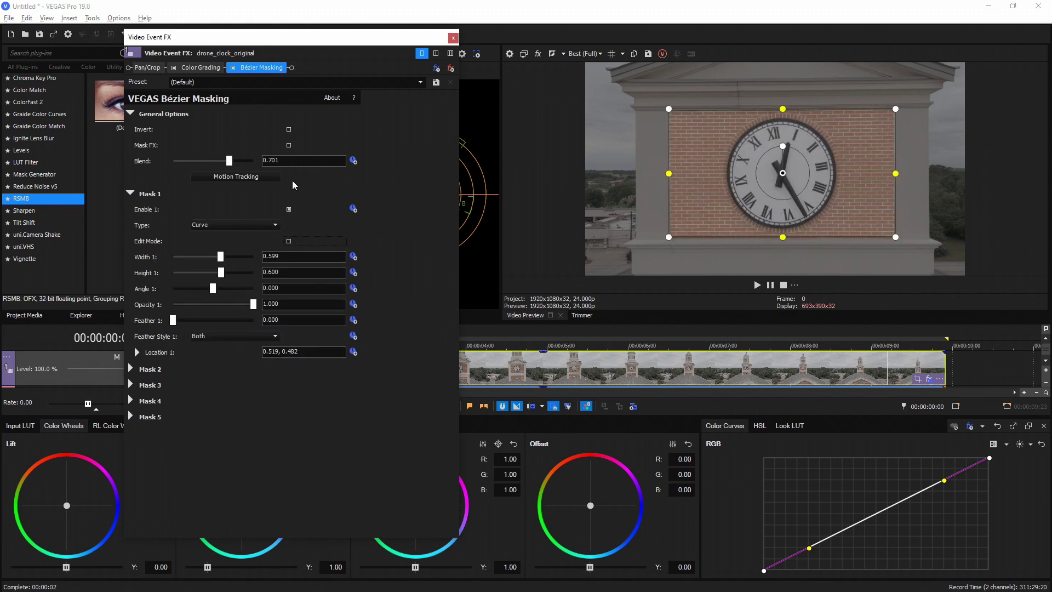
Step: Track the mask forward with Accurate precision in Perspective mode until tracking succeeds
click(265, 175)
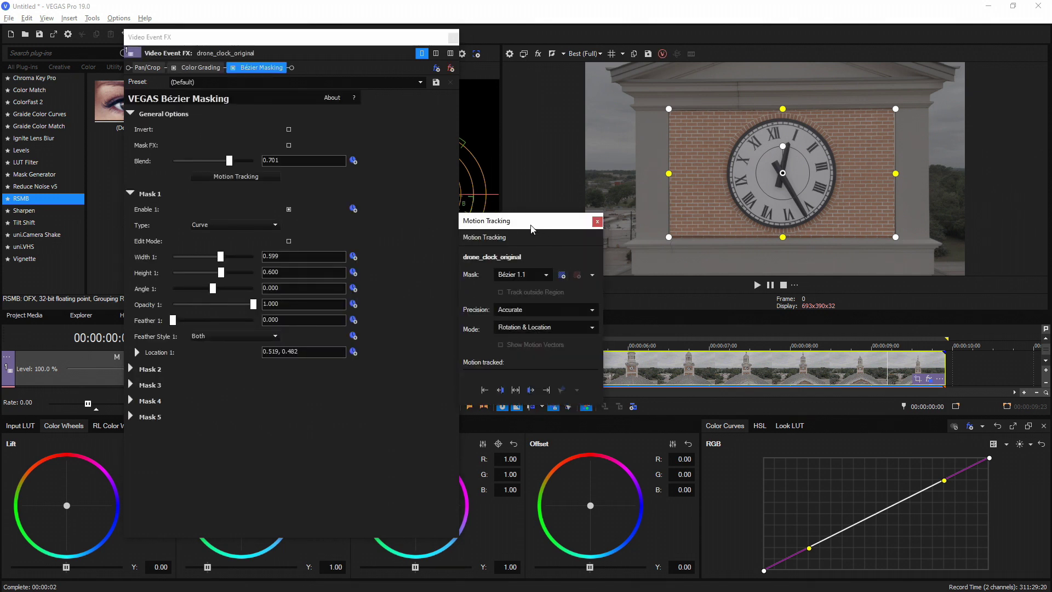
drag(531, 229, 528, 211)
click(540, 292)
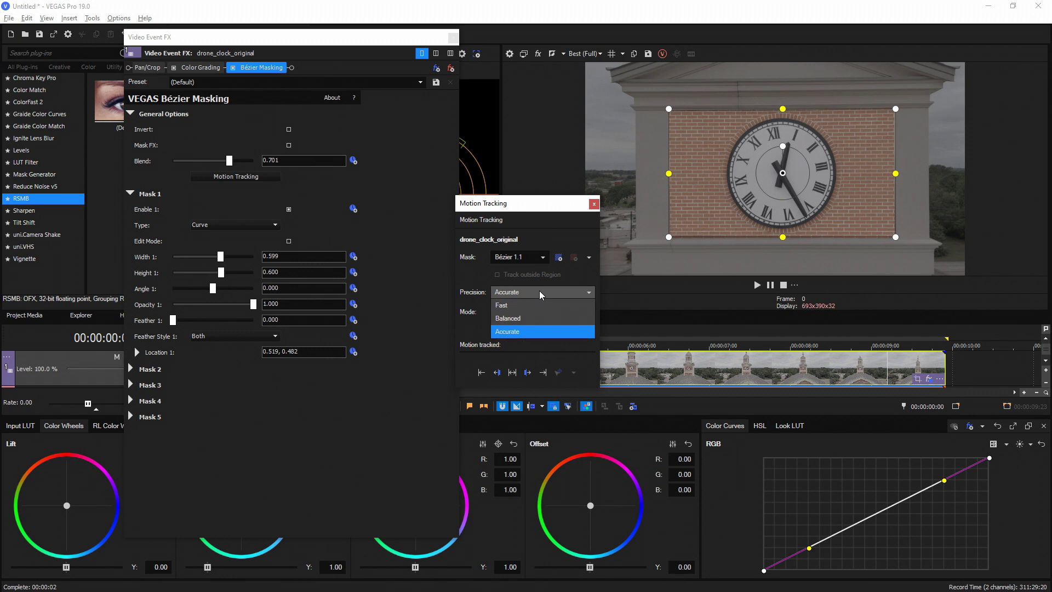
click(541, 292)
click(537, 310)
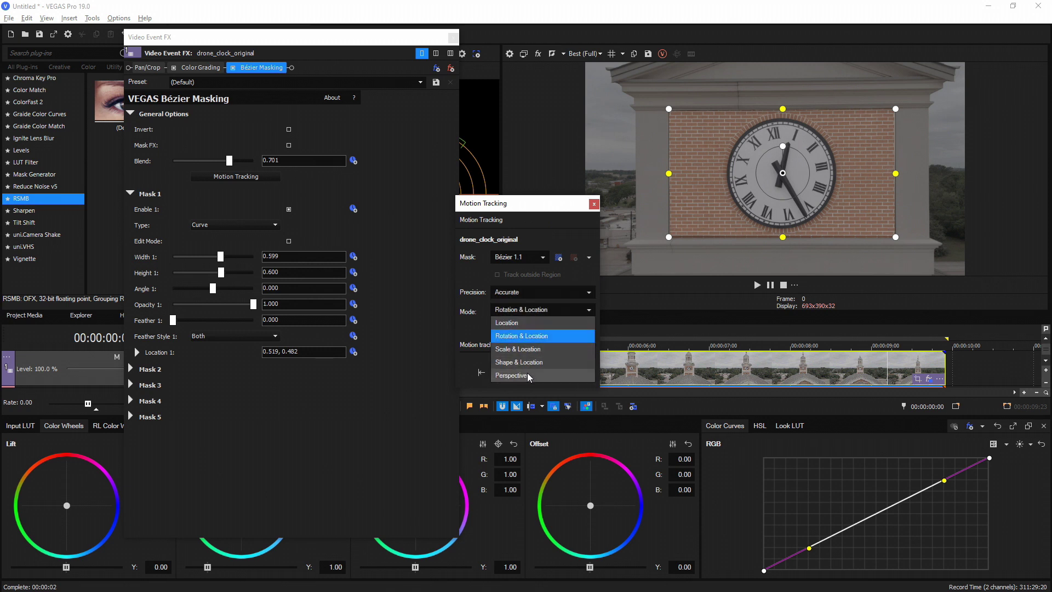
click(530, 376)
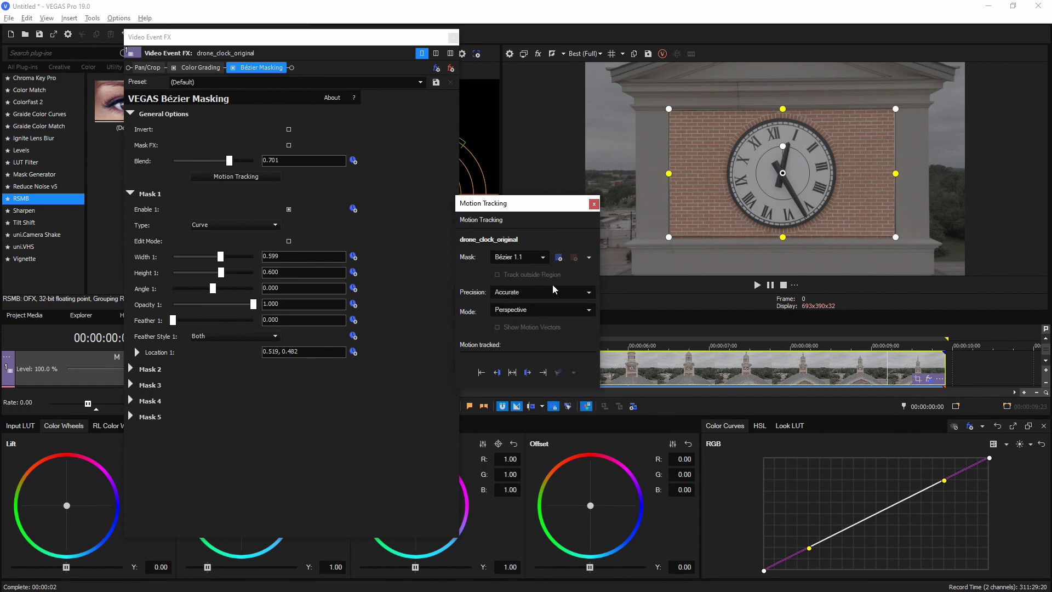
click(544, 374)
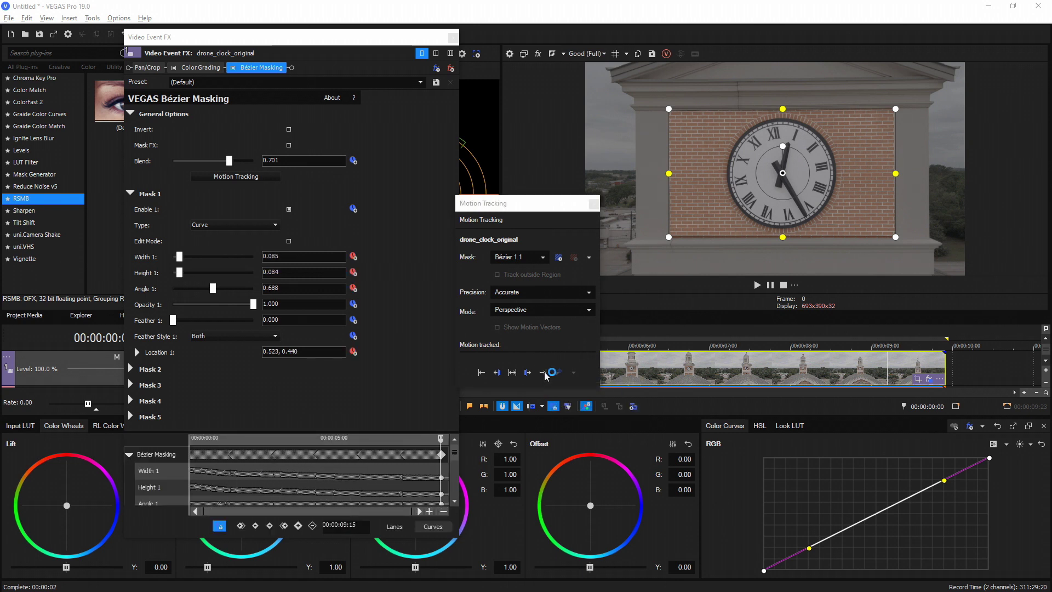
drag(541, 204, 546, 116)
click(425, 372)
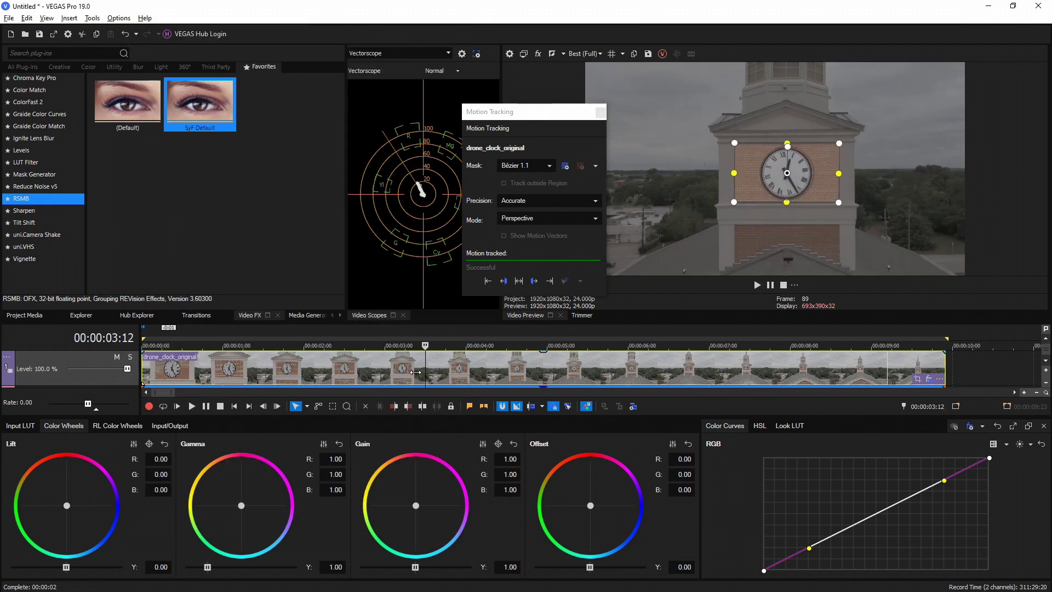
Step: Set mask Blend to 0 to isolate the clock, then tint it magenta via the Gamma wheel
drag(415, 373, 251, 364)
click(601, 112)
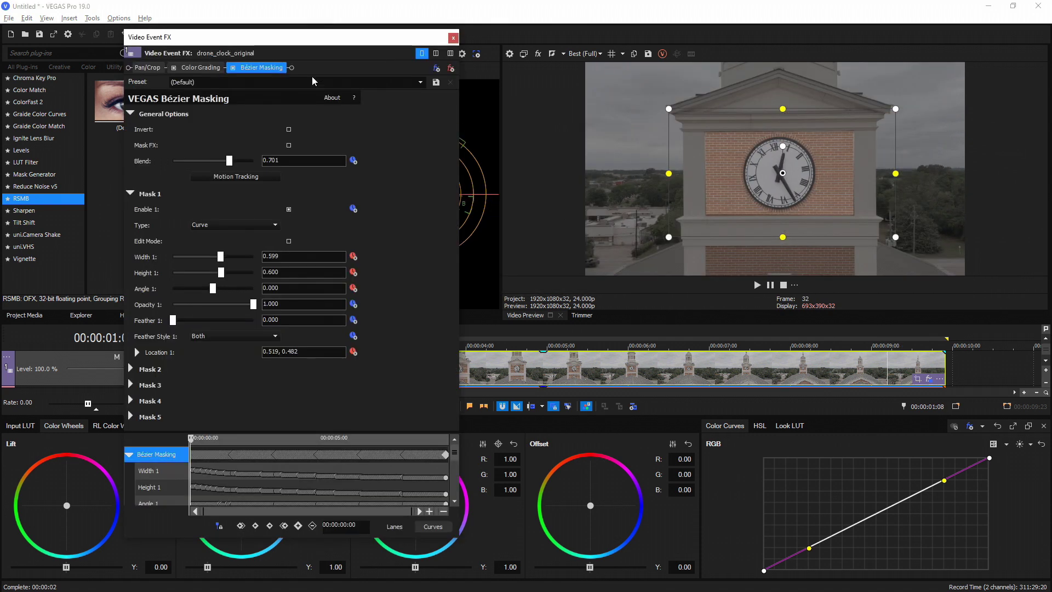
drag(229, 163, 174, 161)
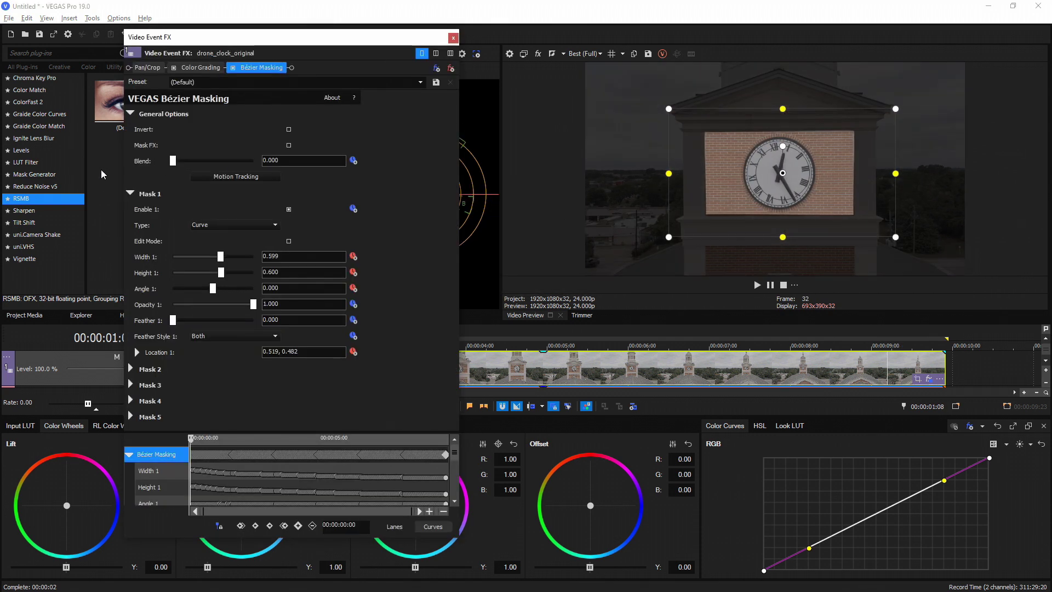
click(453, 37)
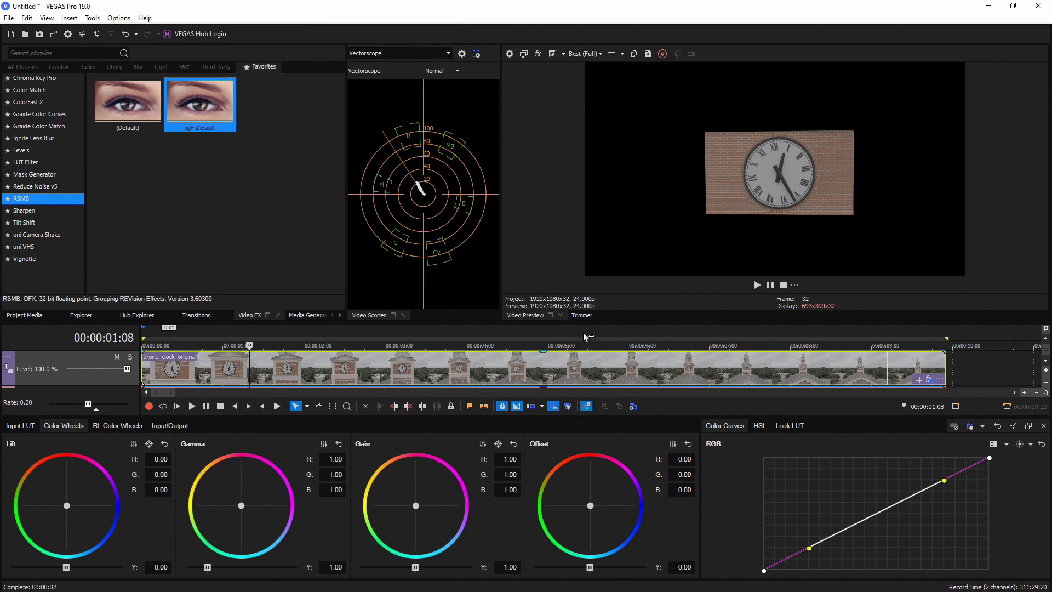
drag(242, 504, 267, 491)
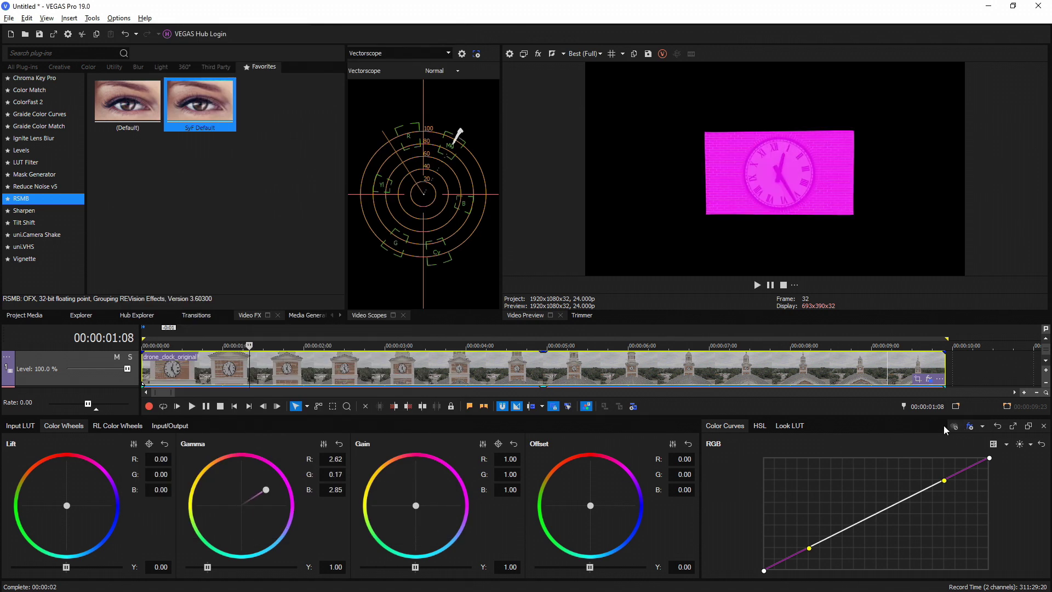
click(587, 406)
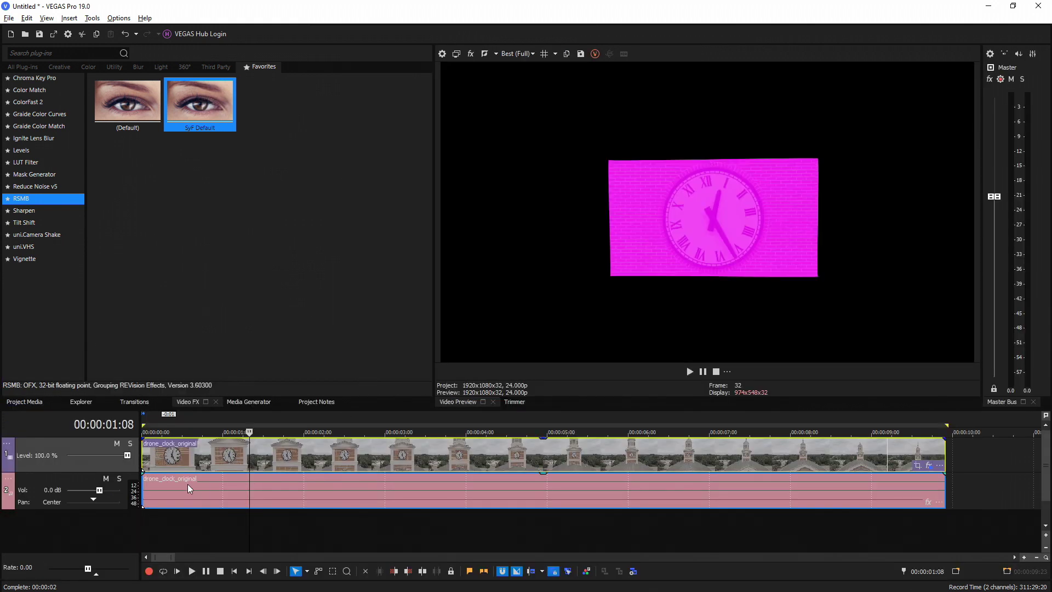
Step: Duplicate the video track and strip Bézier Masking and Color Grading from the copy
right_click(86, 454)
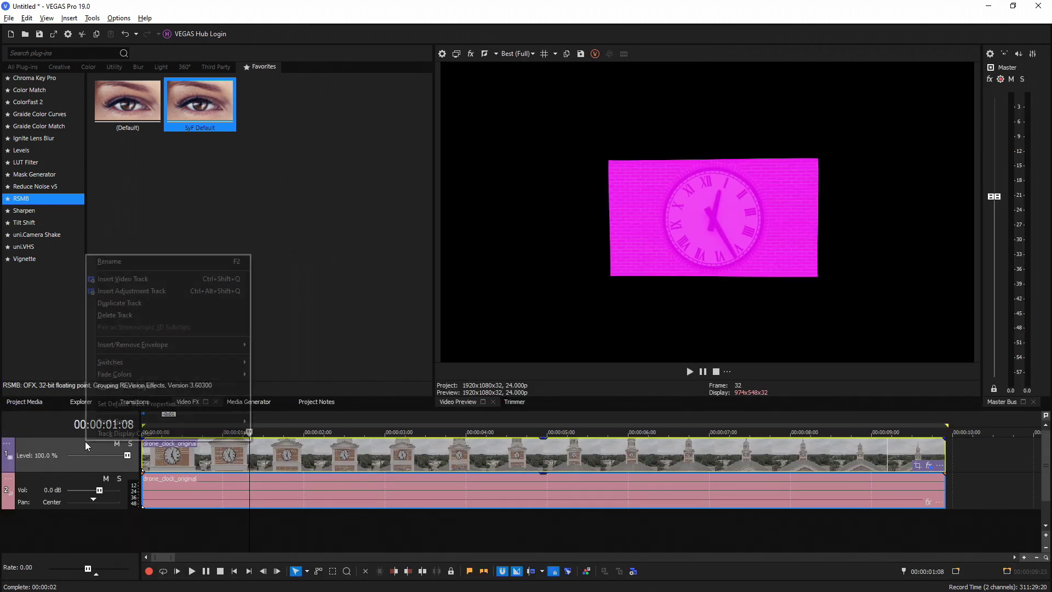
click(134, 305)
click(929, 500)
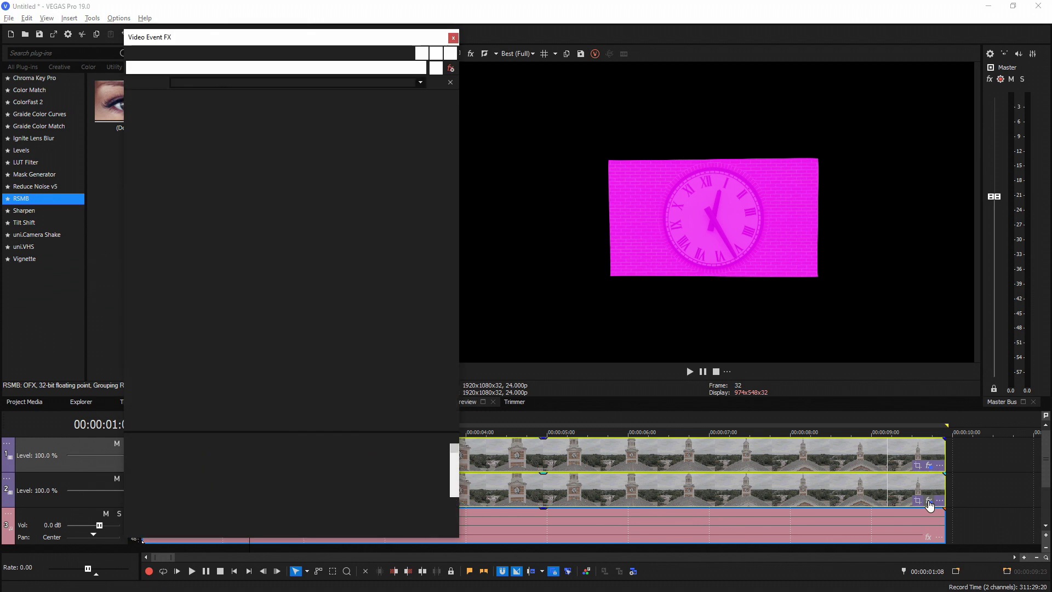
click(451, 69)
click(452, 69)
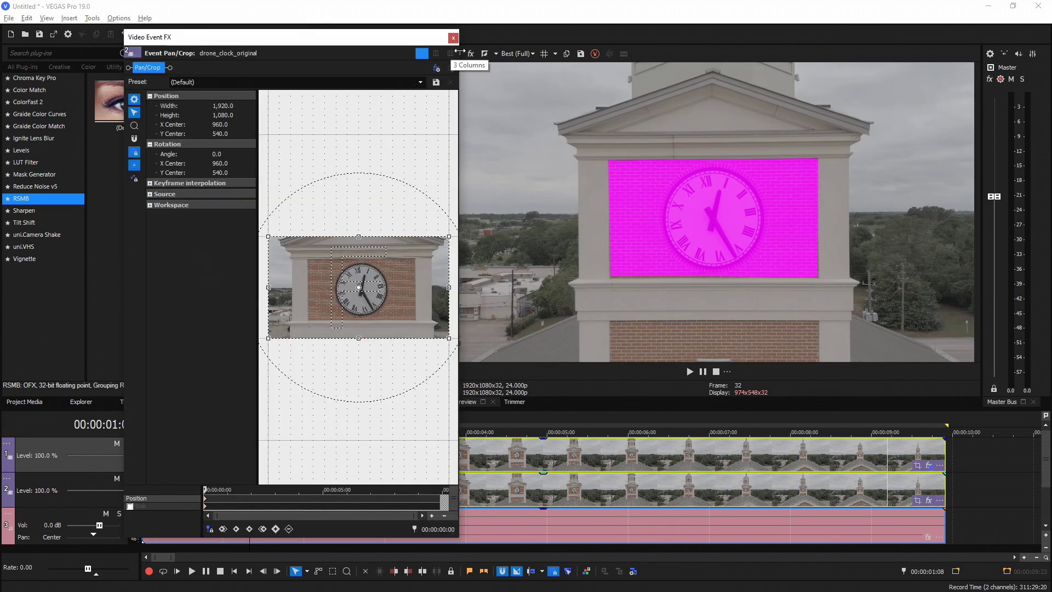
click(453, 38)
drag(143, 455, 876, 454)
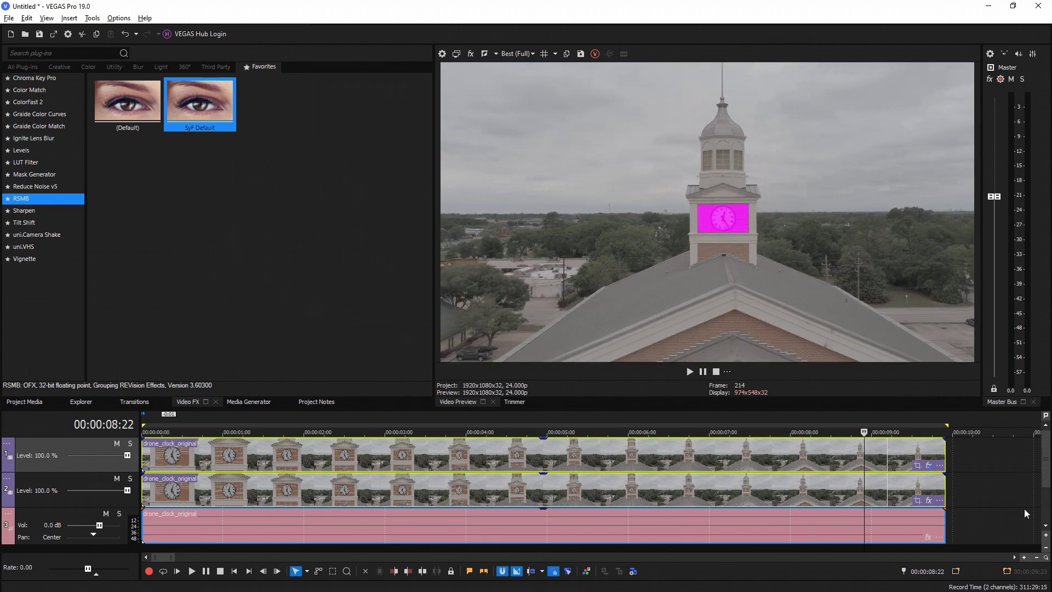